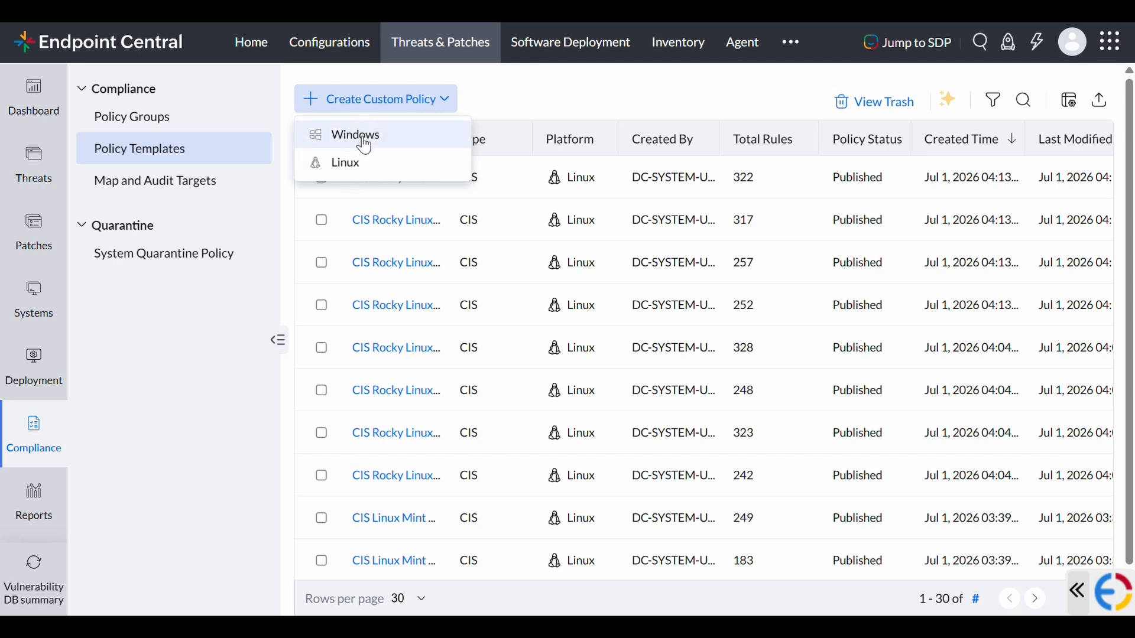
Start a custom Windows policy and a custom rule group with Microsoft Windows Server 2008 as its OS/Software Identifier.
{"action": "left_click", "coordinate": [365, 144]}
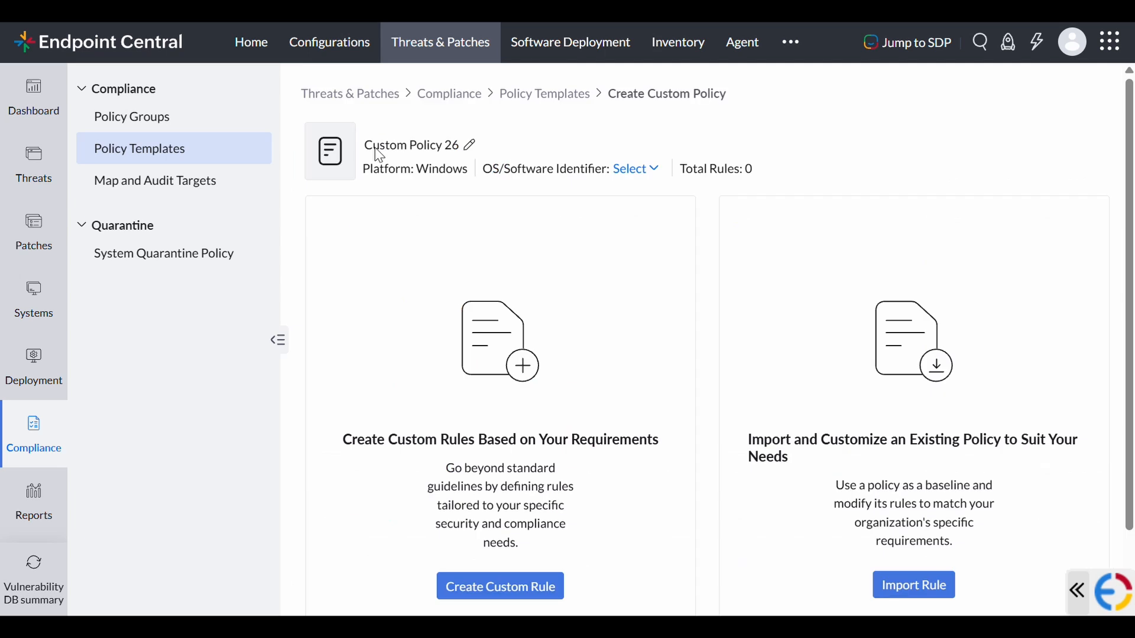
{"action": "scroll", "coordinate": [464, 323], "scroll_direction": "down", "scroll_amount": 1}
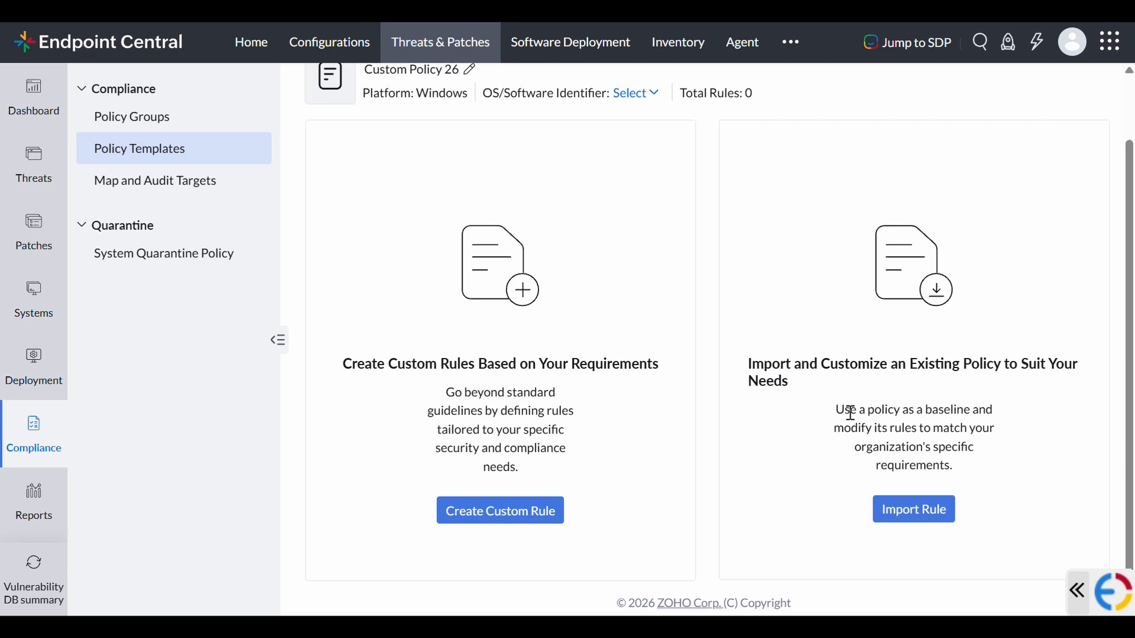
{"action": "left_click", "coordinate": [522, 517]}
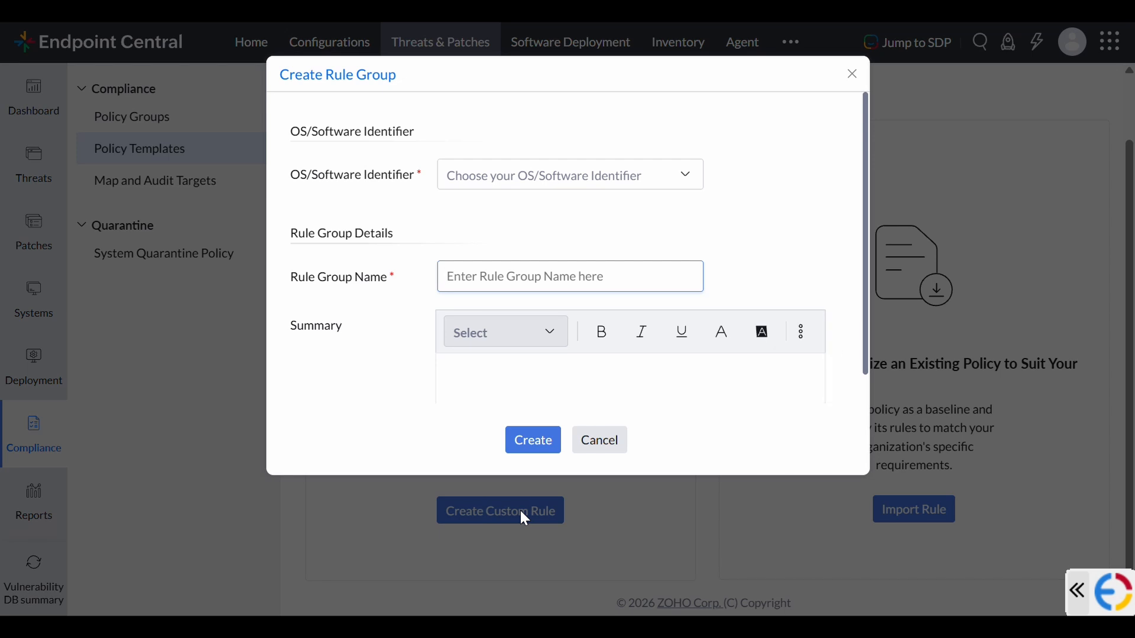
{"action": "left_click", "coordinate": [504, 180]}
{"action": "scroll", "coordinate": [542, 291], "scroll_direction": "down", "scroll_amount": 7}
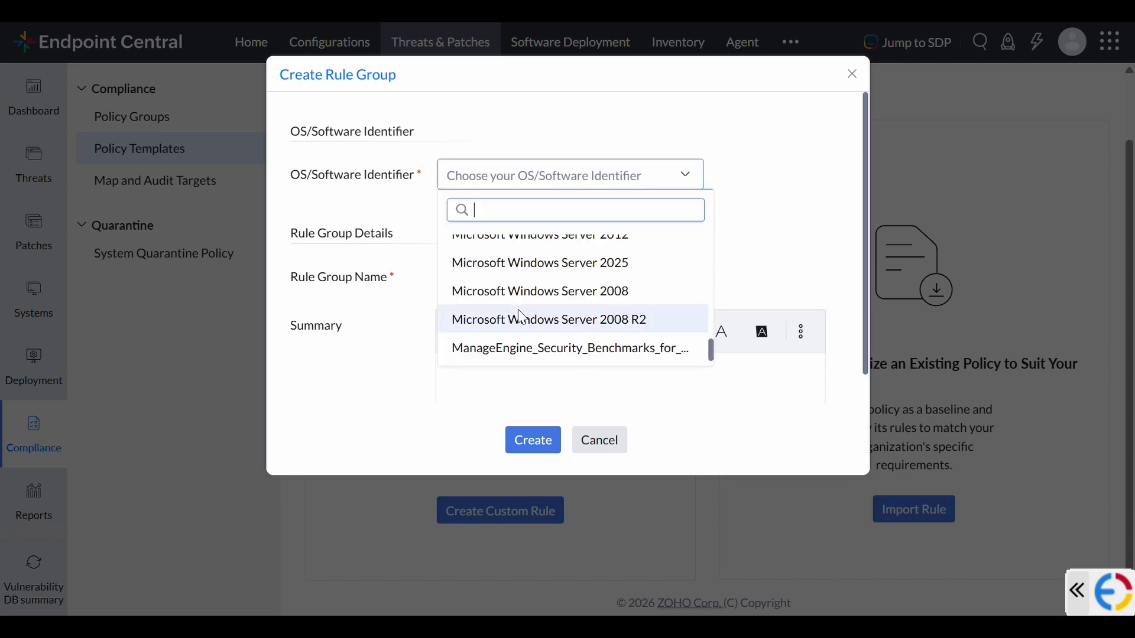
{"action": "left_click", "coordinate": [539, 285]}
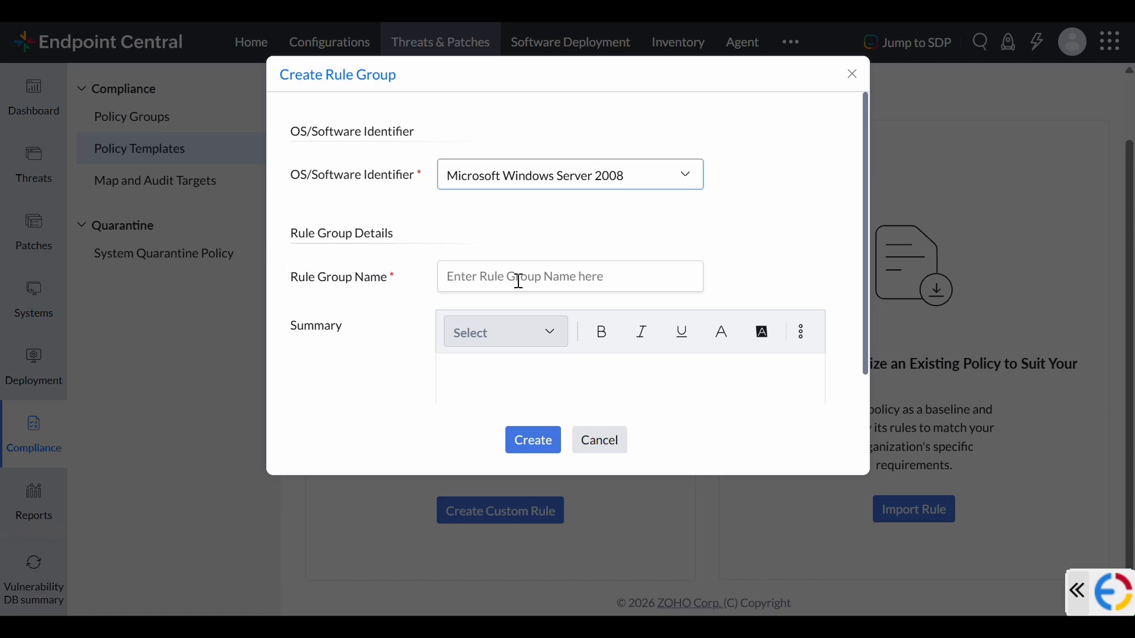
Create the rule group "Password Policy for Group A." with the summary "Custom Windows compliance rules for password, registry, audit, and account security requirements.".
{"action": "left_click", "coordinate": [518, 280]}
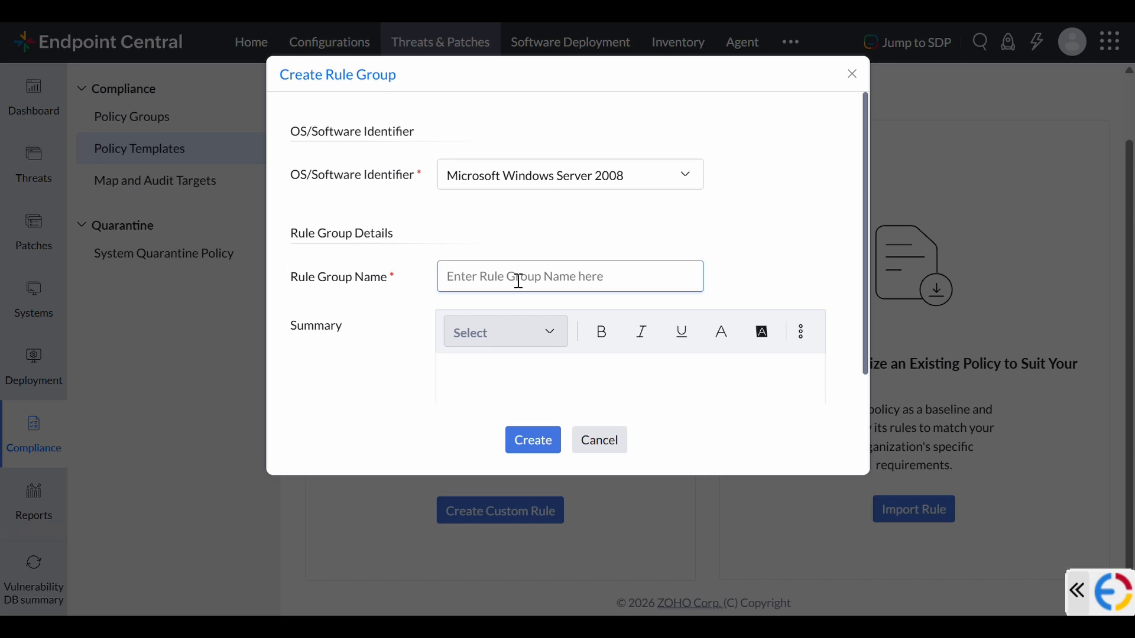
{"action": "key", "text": "ctrl+v"}
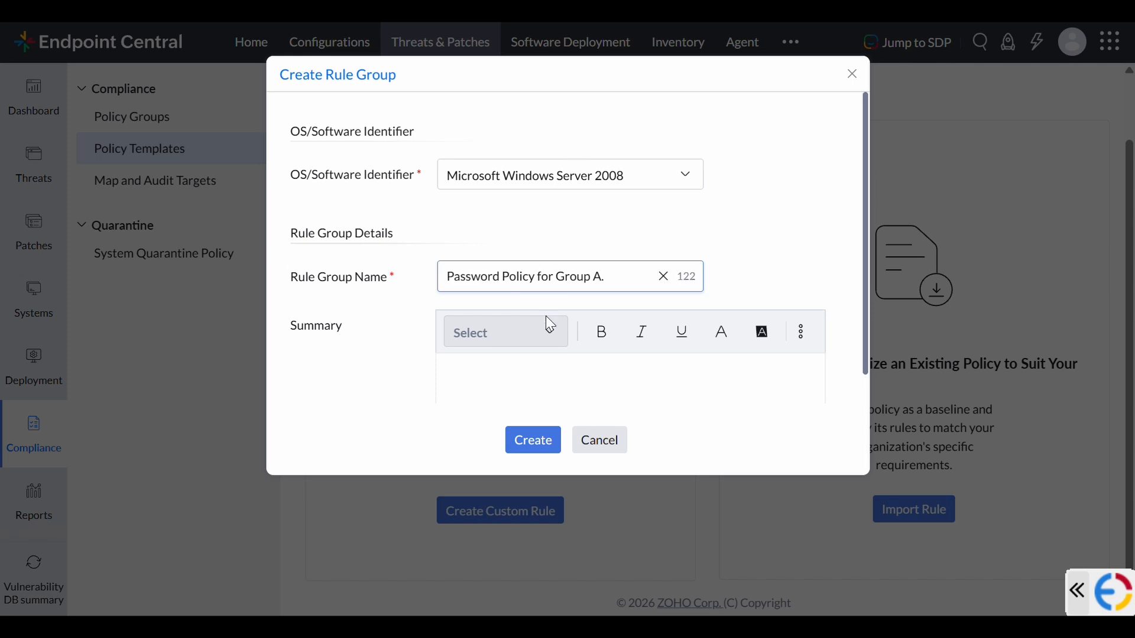
{"action": "left_click", "coordinate": [533, 379]}
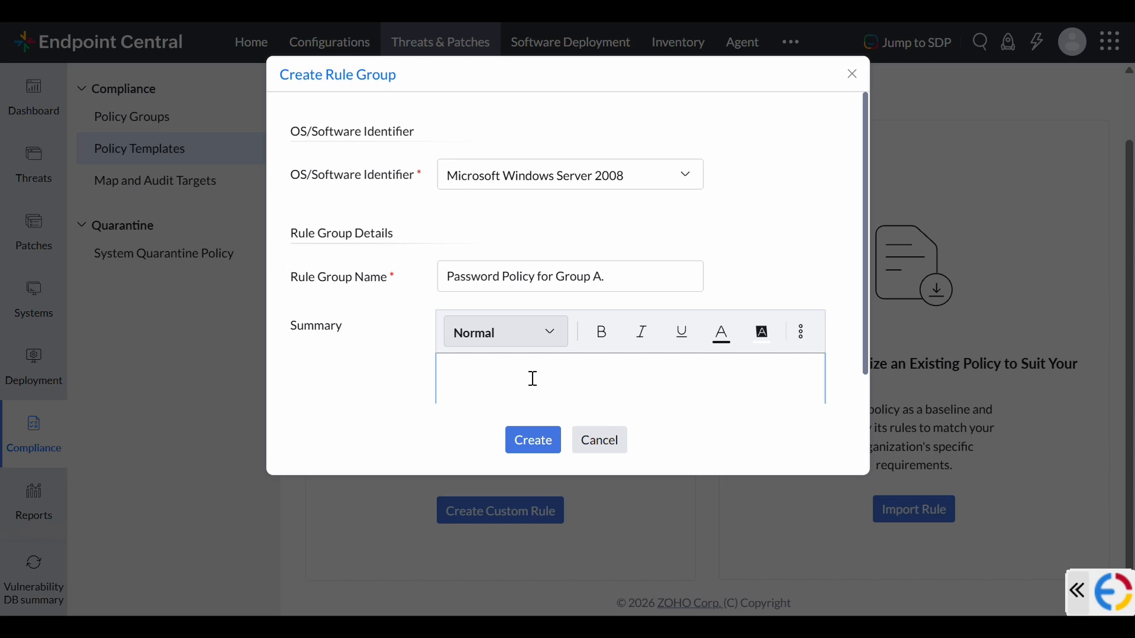
{"action": "type", "text": "Custom Windows compliance rules for password, registry, audit, and account security requirements."}
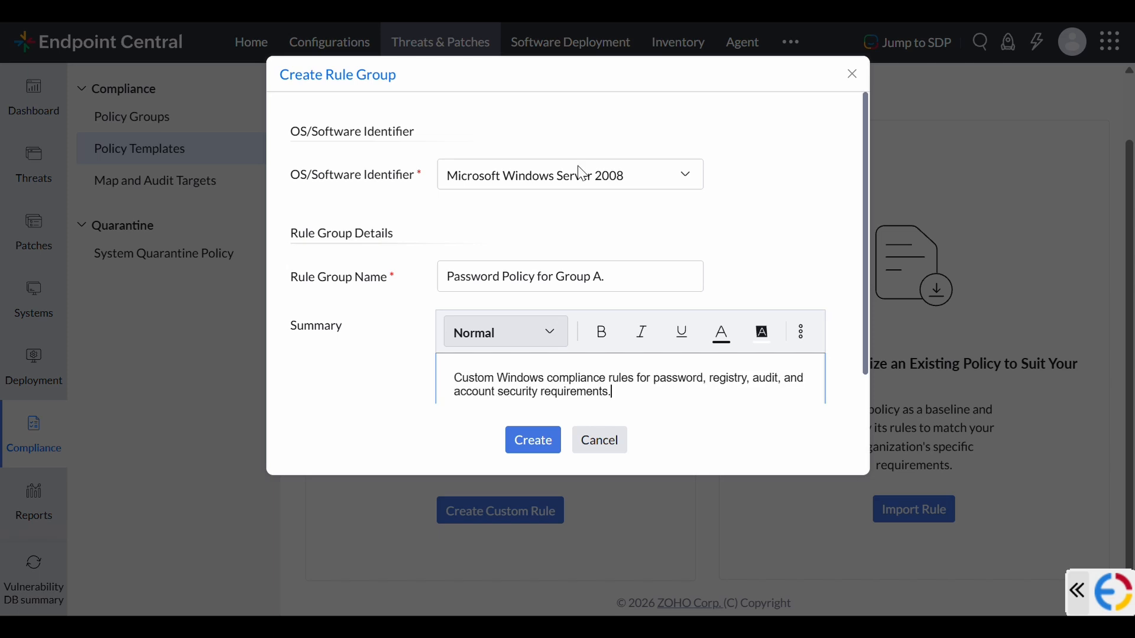
{"action": "left_click", "coordinate": [524, 455]}
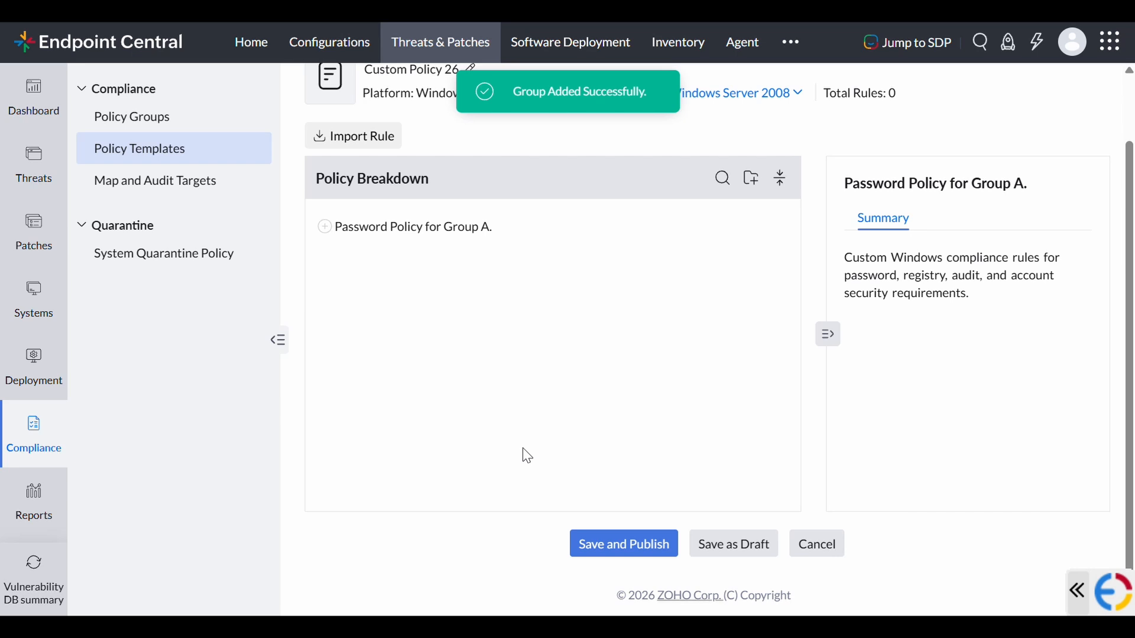
{"action": "left_click", "coordinate": [533, 228]}
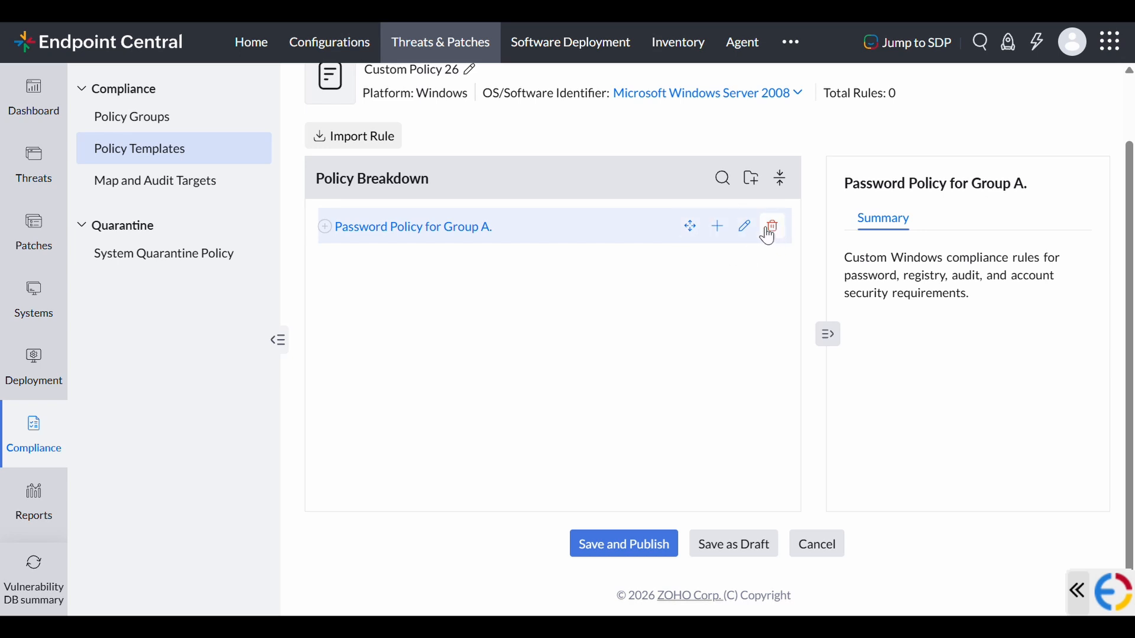
{"action": "left_click", "coordinate": [749, 233]}
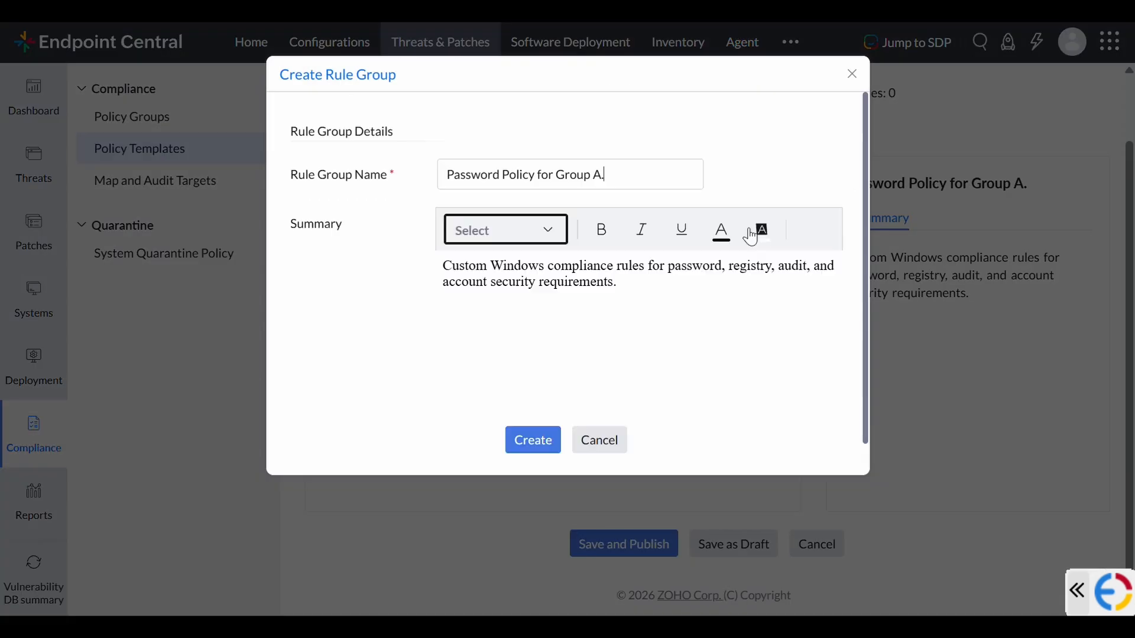
{"action": "left_click", "coordinate": [852, 74]}
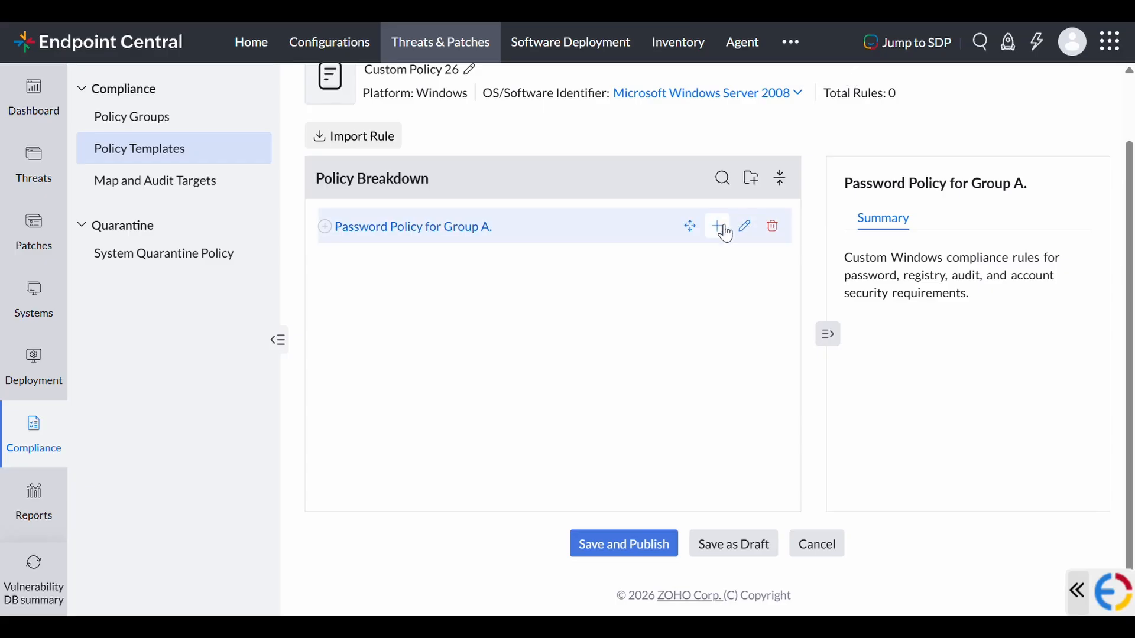
Add a new rule to the Password Policy group and name it "Ensure minimum password length is configured.".
{"action": "left_click", "coordinate": [719, 227]}
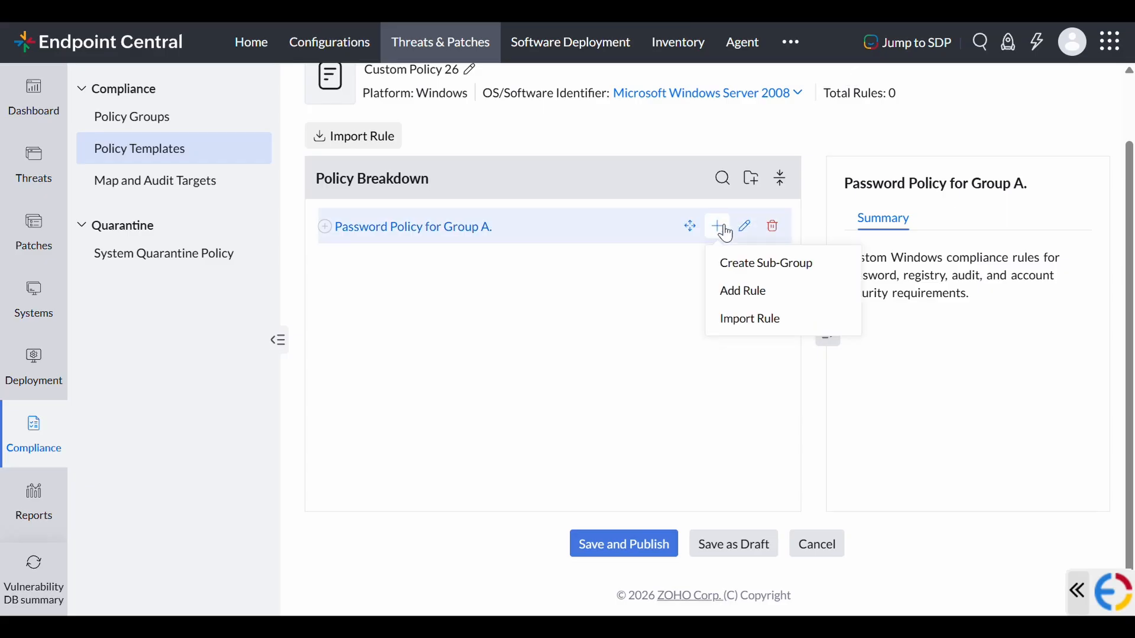
{"action": "left_click", "coordinate": [739, 293]}
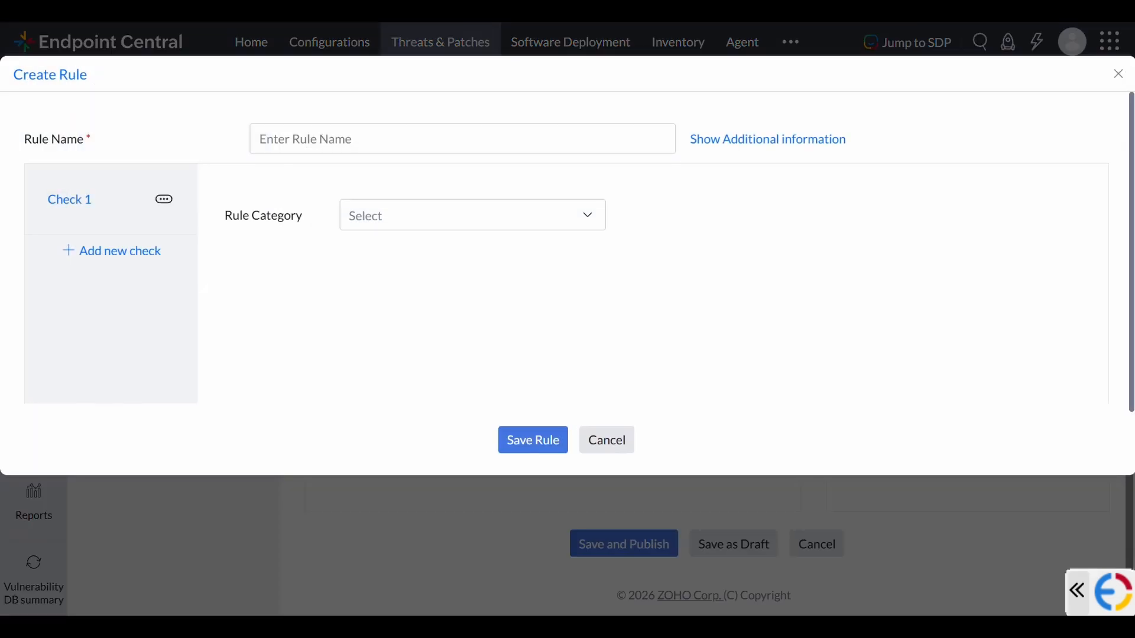
{"action": "left_click", "coordinate": [376, 140]}
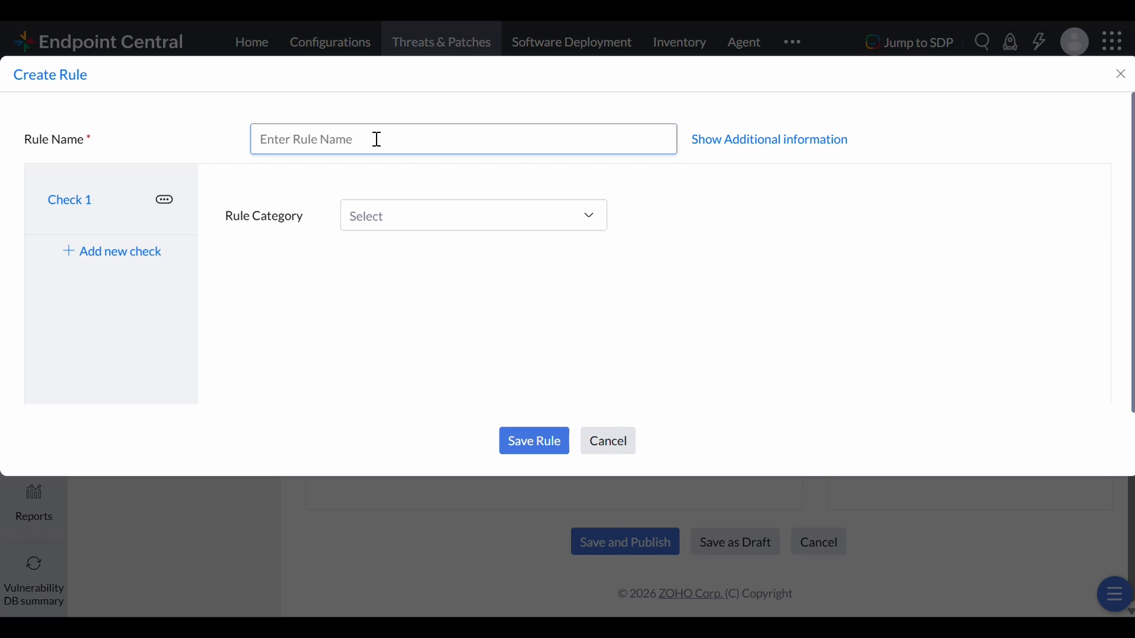
{"action": "key", "text": "ctrl+v"}
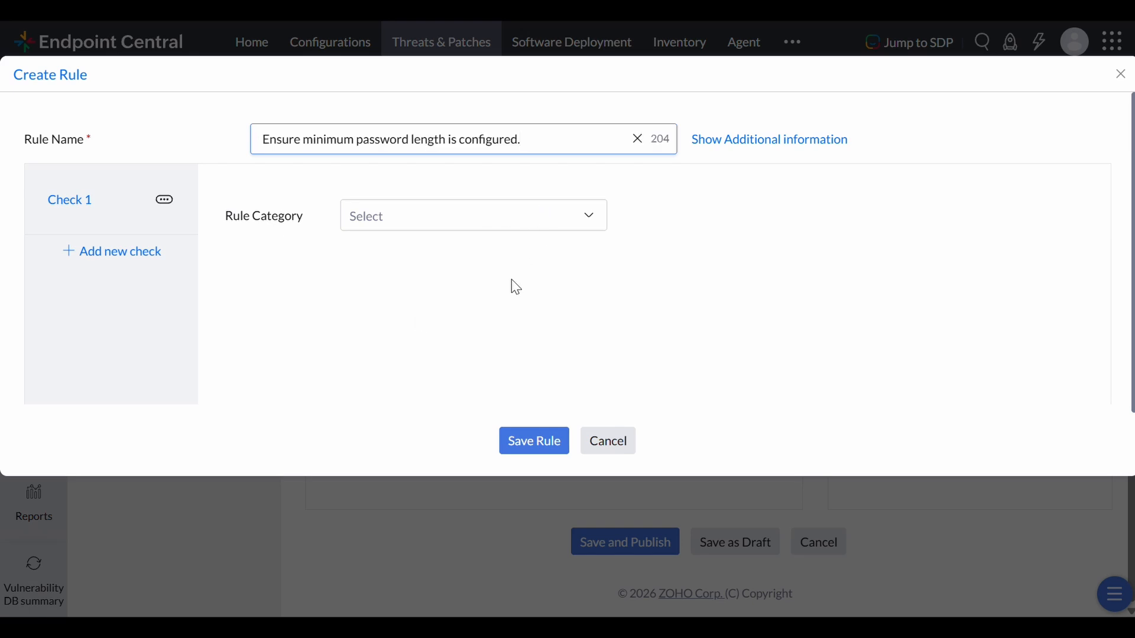
Show the additional information and enter the summary "this rule checks whether the Windows minimum password length matches the organization's security baseline.".
{"action": "left_click", "coordinate": [744, 144]}
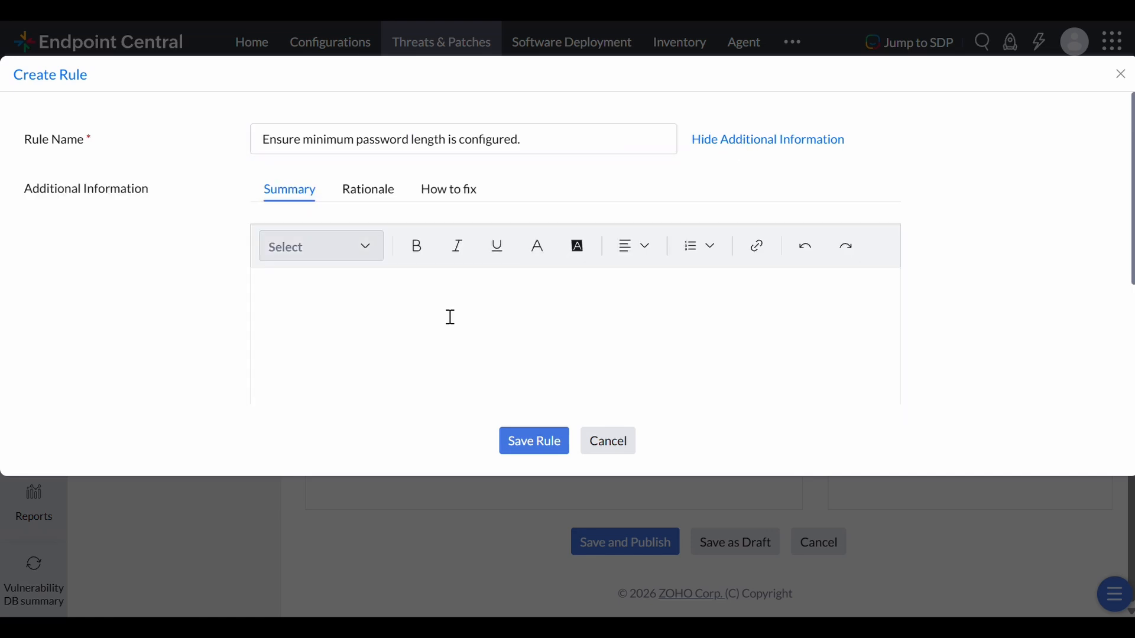
{"action": "scroll", "coordinate": [449, 315], "scroll_direction": "down", "scroll_amount": 1}
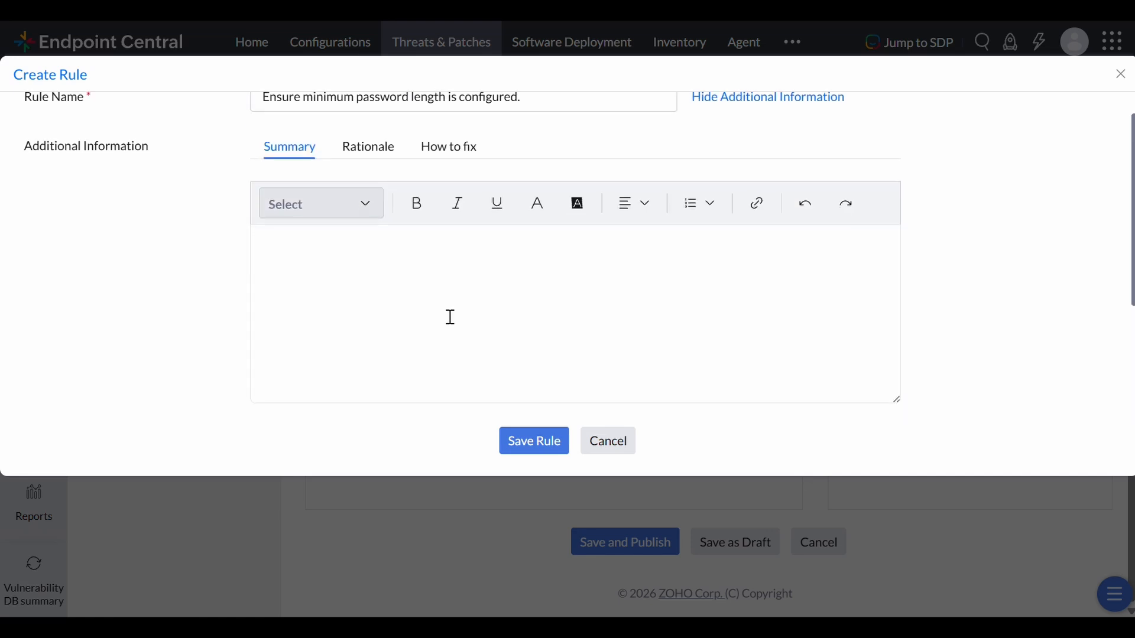
{"action": "left_click", "coordinate": [414, 280]}
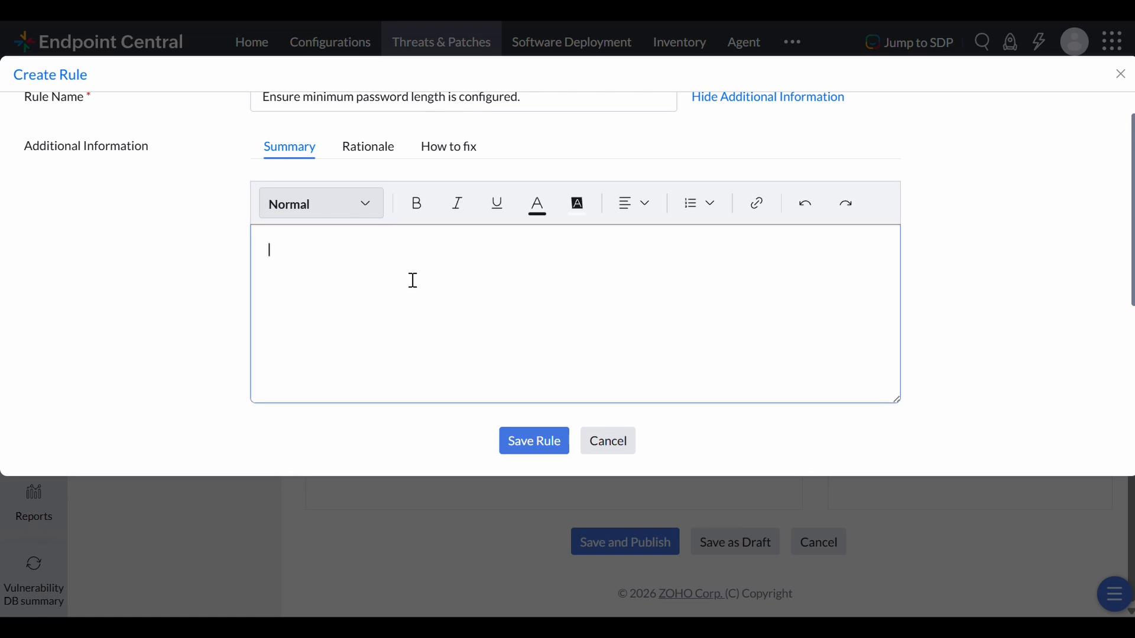
{"action": "key", "text": "ctrl+v"}
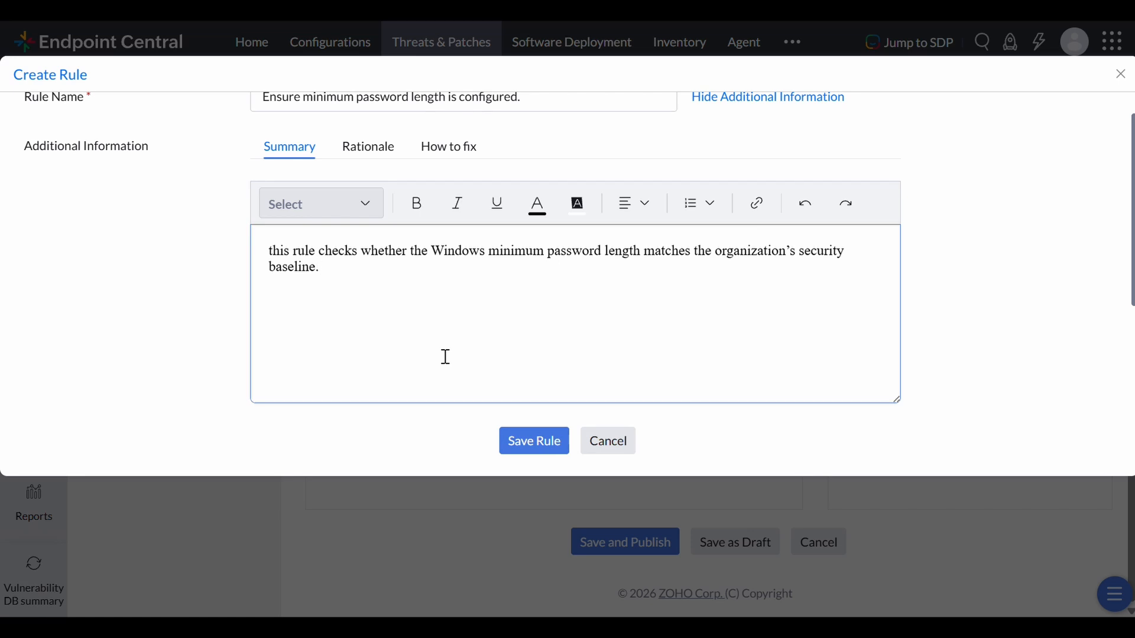
Enter the rule's rationale as "shorter passwords are easier to guess or brute-force, and enforcing a minimum password length helps improve account security.".
{"action": "left_click", "coordinate": [380, 158]}
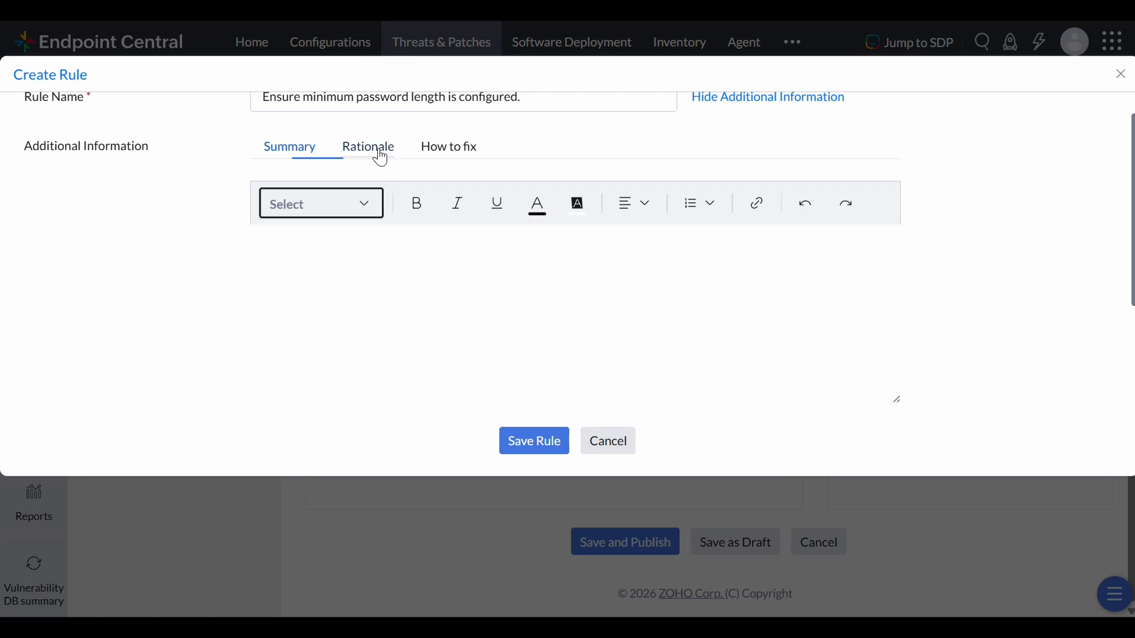
{"action": "left_click", "coordinate": [341, 268]}
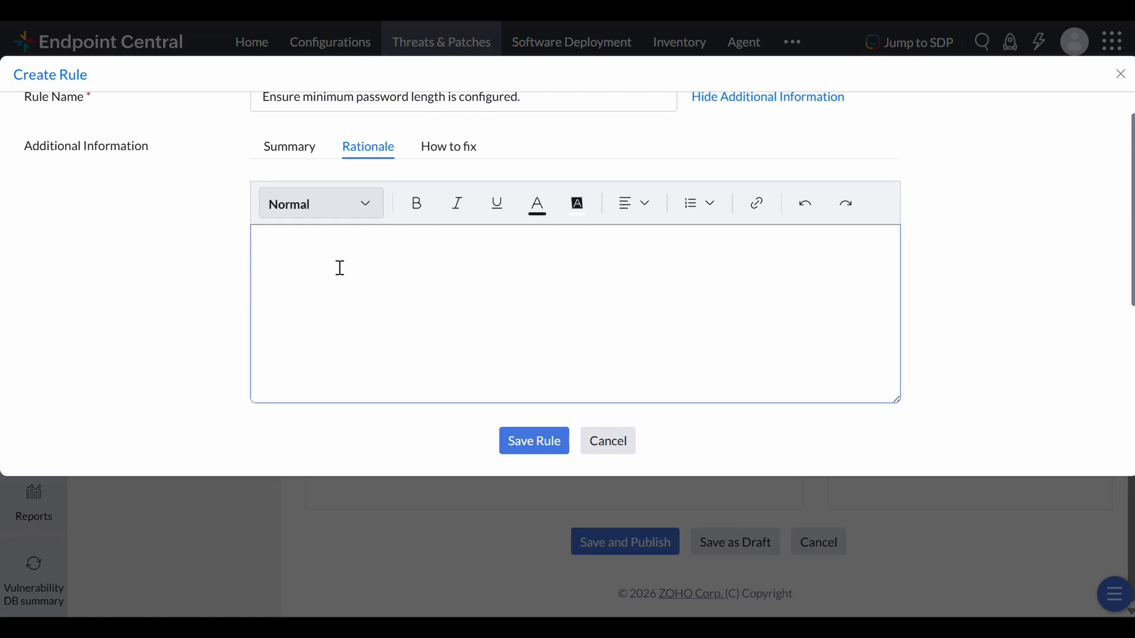
{"action": "key", "text": "ctrl+v"}
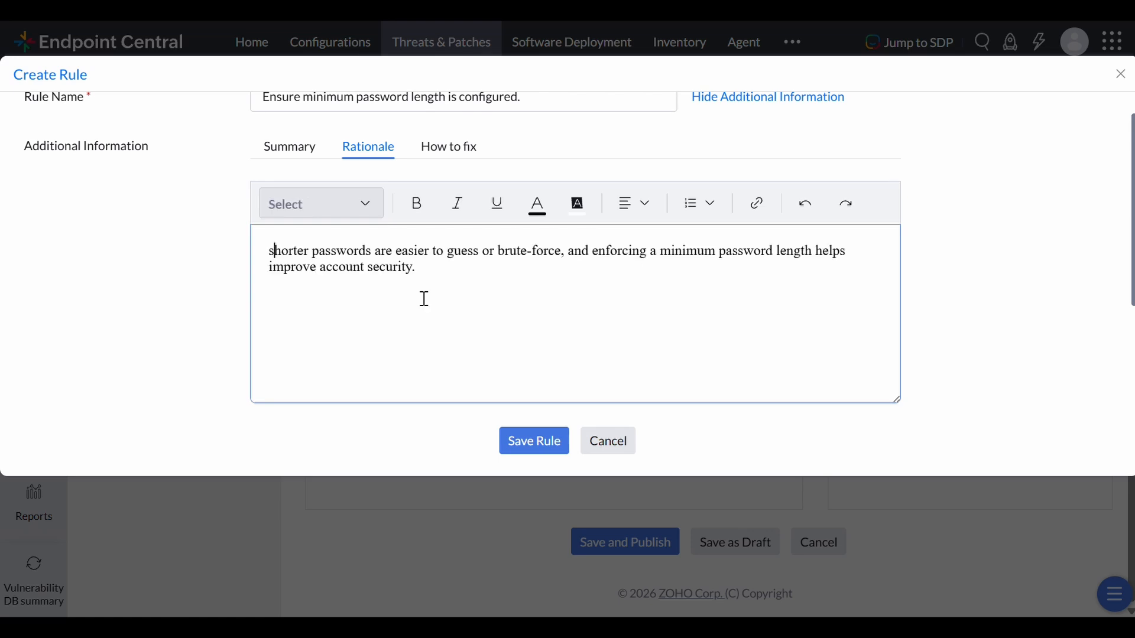
{"action": "left_click", "coordinate": [432, 275]}
Fill in How to fix with "admins can configure the approved minimum password length using Active Directory Group", the last three words in bold.
{"action": "left_click", "coordinate": [464, 145]}
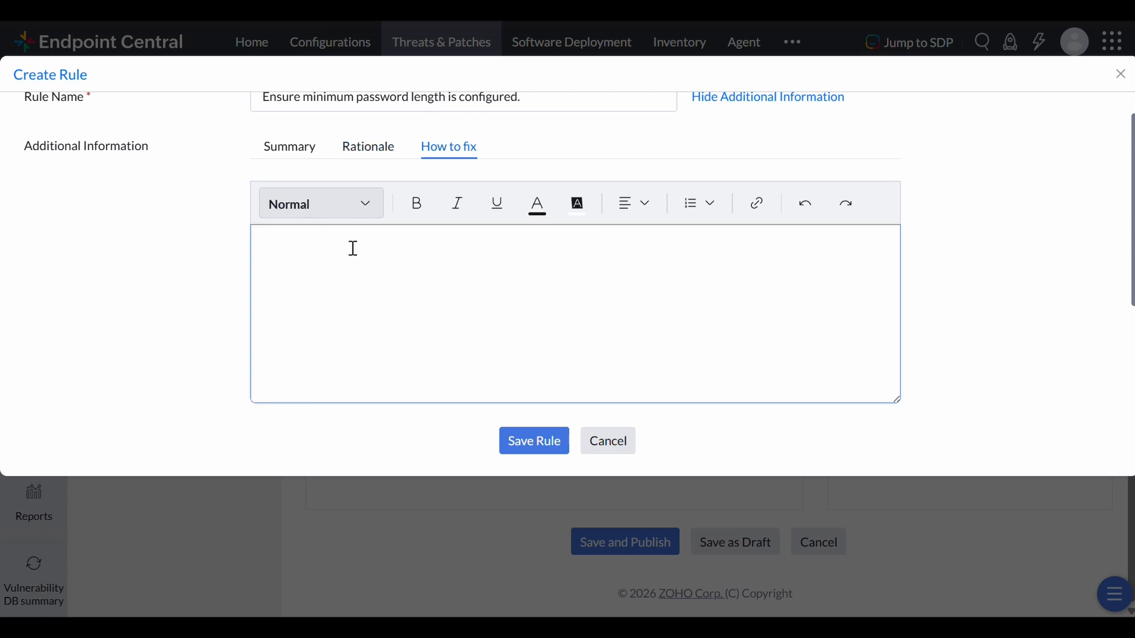
{"action": "left_click", "coordinate": [352, 246]}
{"action": "key", "text": "ctrl+v"}
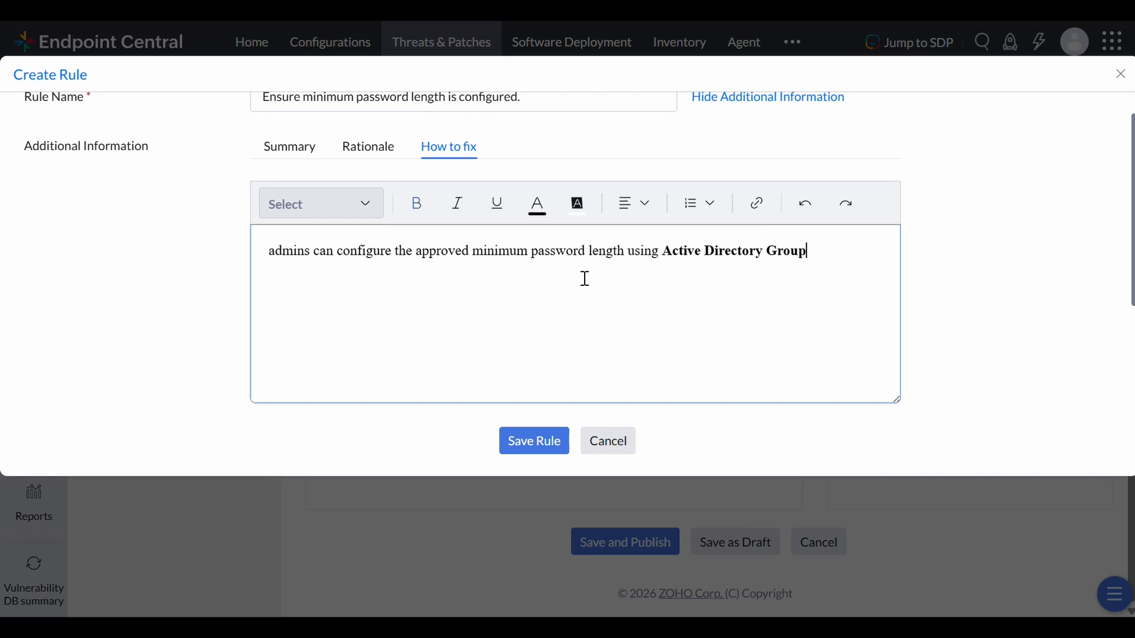
Examine the rule categories available for Check 1 of the rule.
{"action": "scroll", "coordinate": [585, 278], "scroll_direction": "down", "scroll_amount": 4}
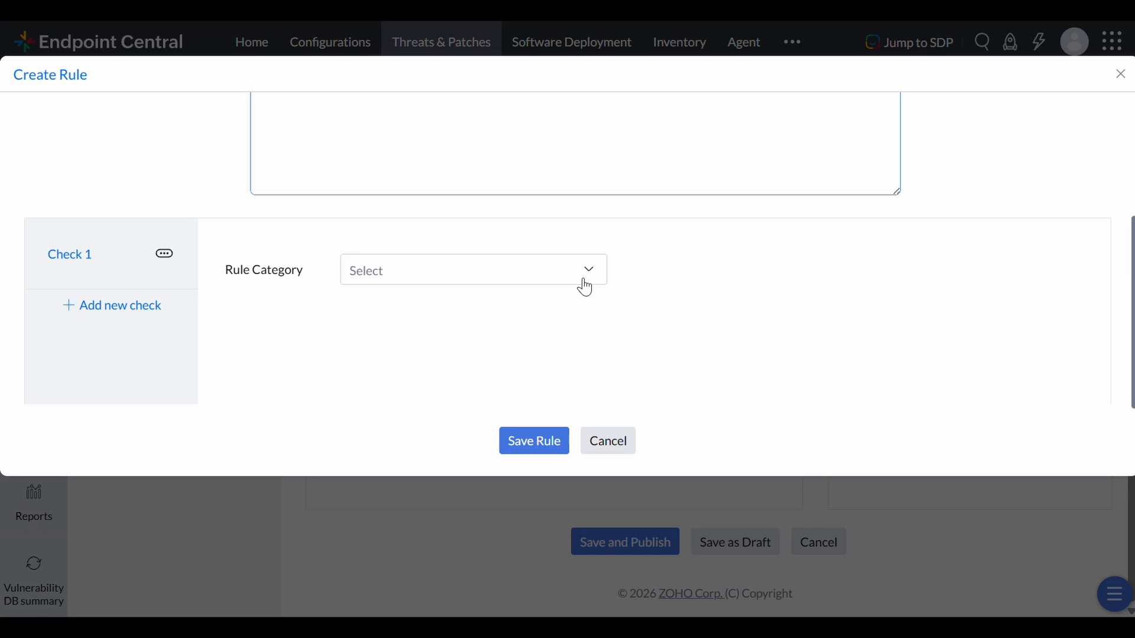
{"action": "left_click", "coordinate": [474, 249]}
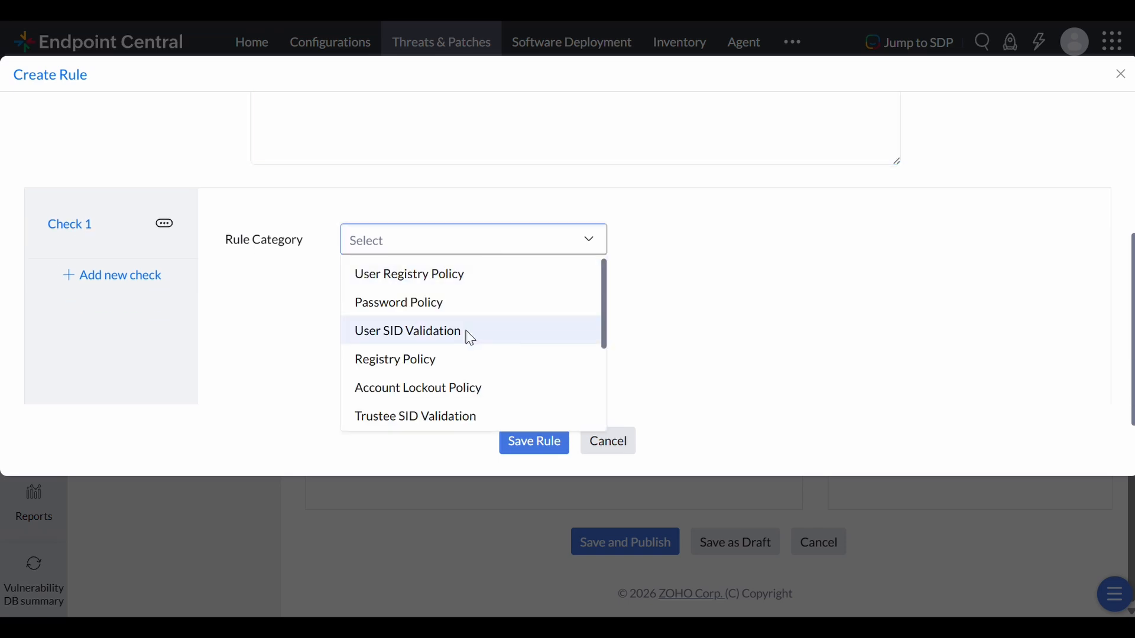
{"action": "scroll", "coordinate": [470, 338], "scroll_direction": "down", "scroll_amount": 1}
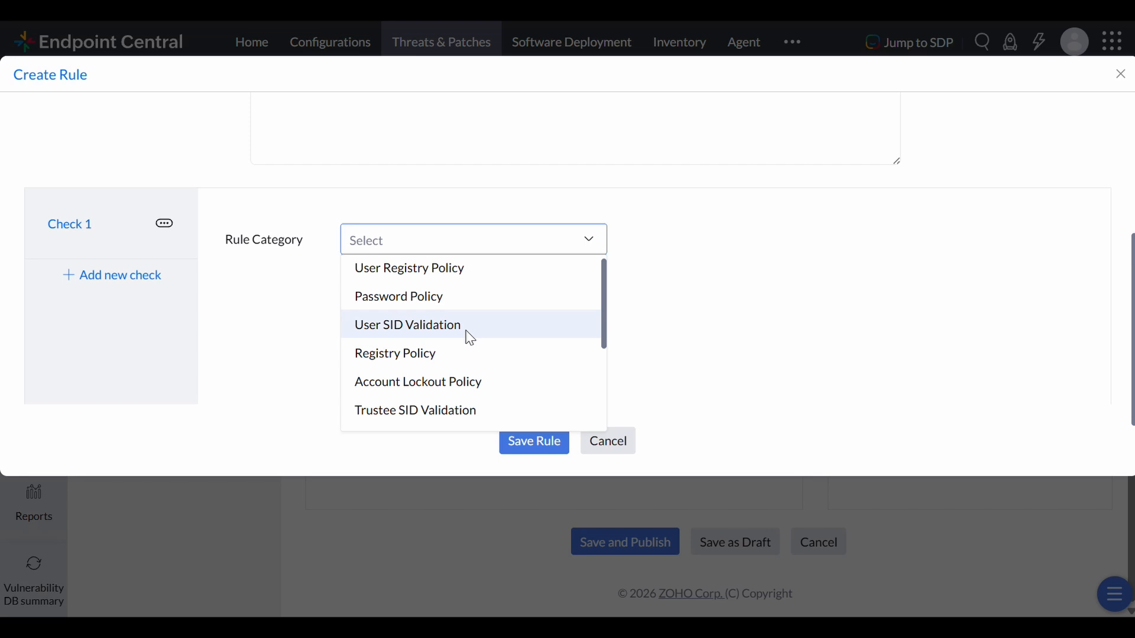
{"action": "scroll", "coordinate": [471, 338], "scroll_direction": "down", "scroll_amount": 3}
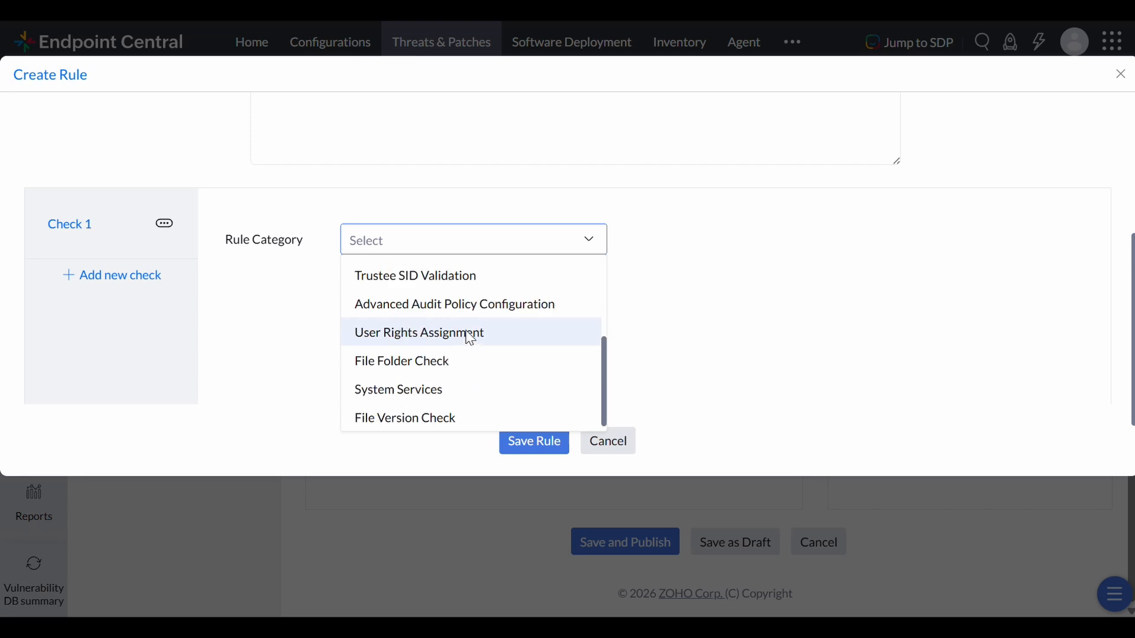
{"action": "scroll", "coordinate": [471, 338], "scroll_direction": "up", "scroll_amount": 3}
{"action": "scroll", "coordinate": [471, 338], "scroll_direction": "down", "scroll_amount": 3}
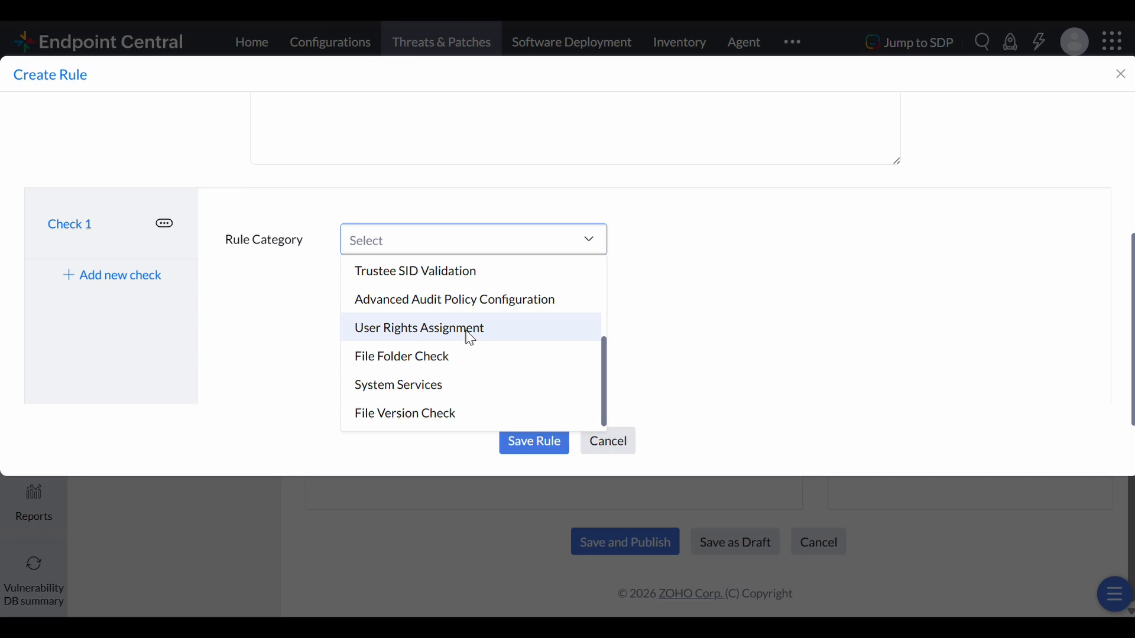
{"action": "scroll", "coordinate": [470, 338], "scroll_direction": "up", "scroll_amount": 1}
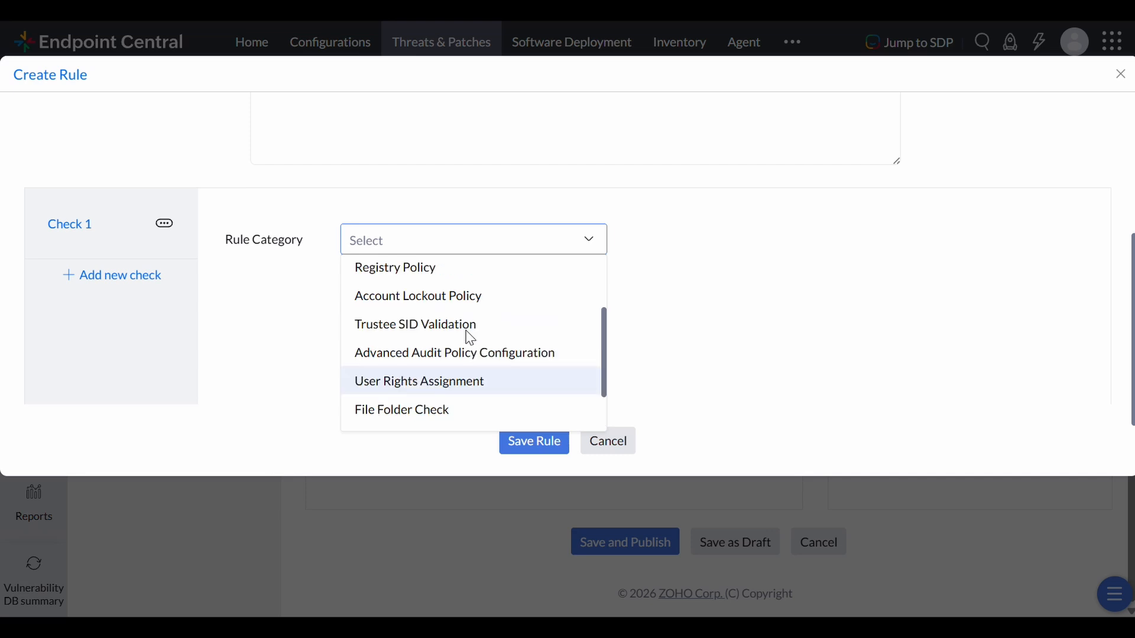
{"action": "scroll", "coordinate": [470, 338], "scroll_direction": "up", "scroll_amount": 1}
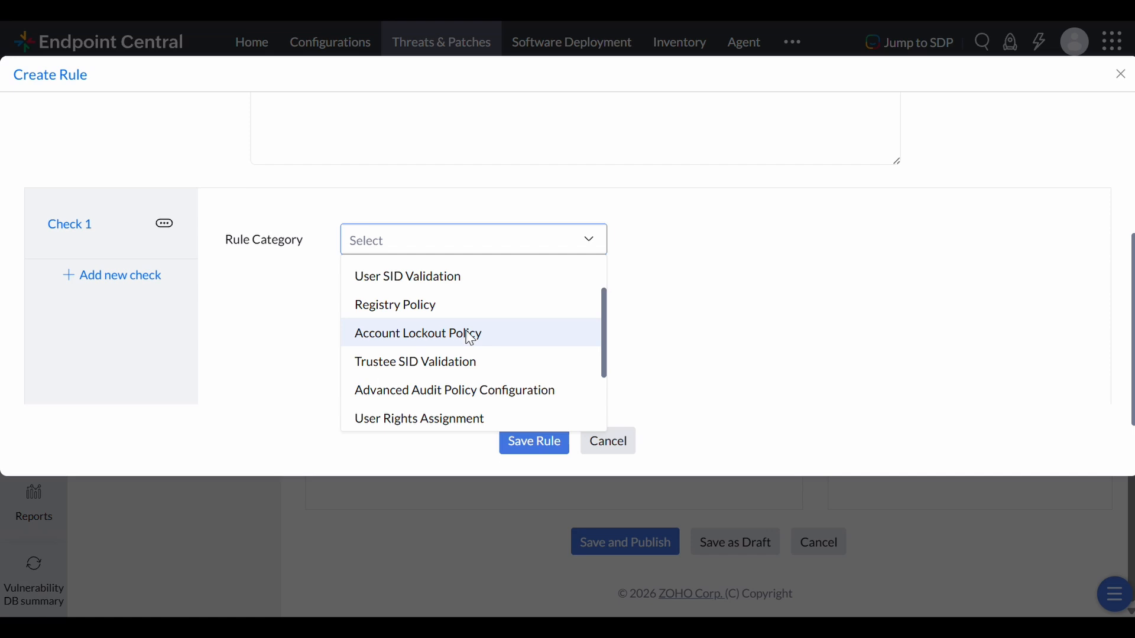
{"action": "scroll", "coordinate": [467, 331], "scroll_direction": "down", "scroll_amount": 1}
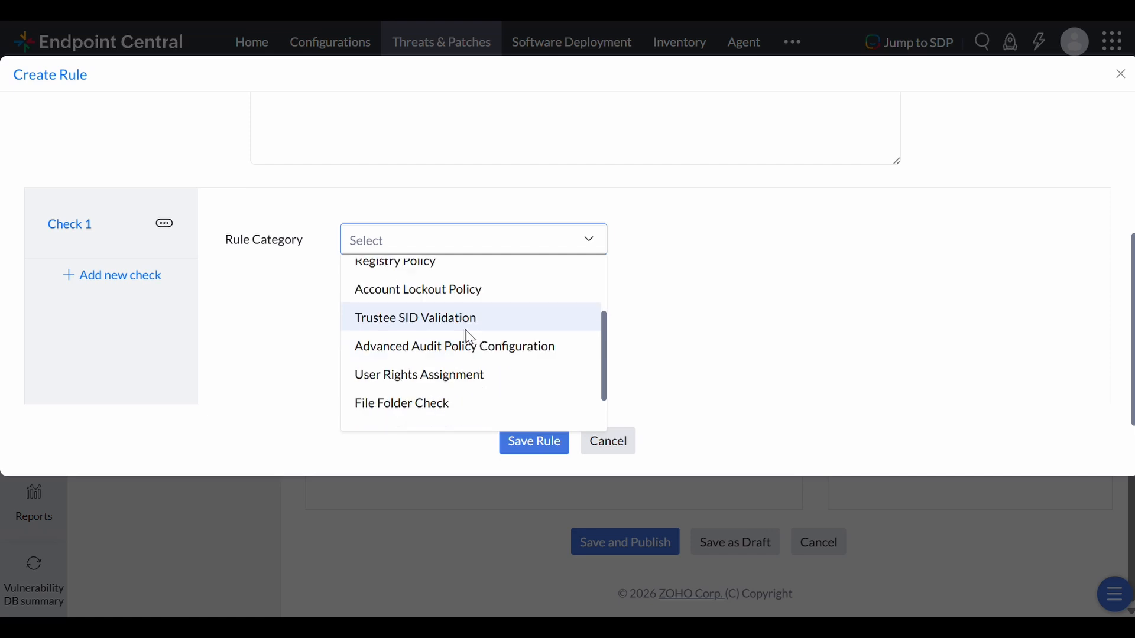
{"action": "scroll", "coordinate": [482, 319], "scroll_direction": "down", "scroll_amount": 1}
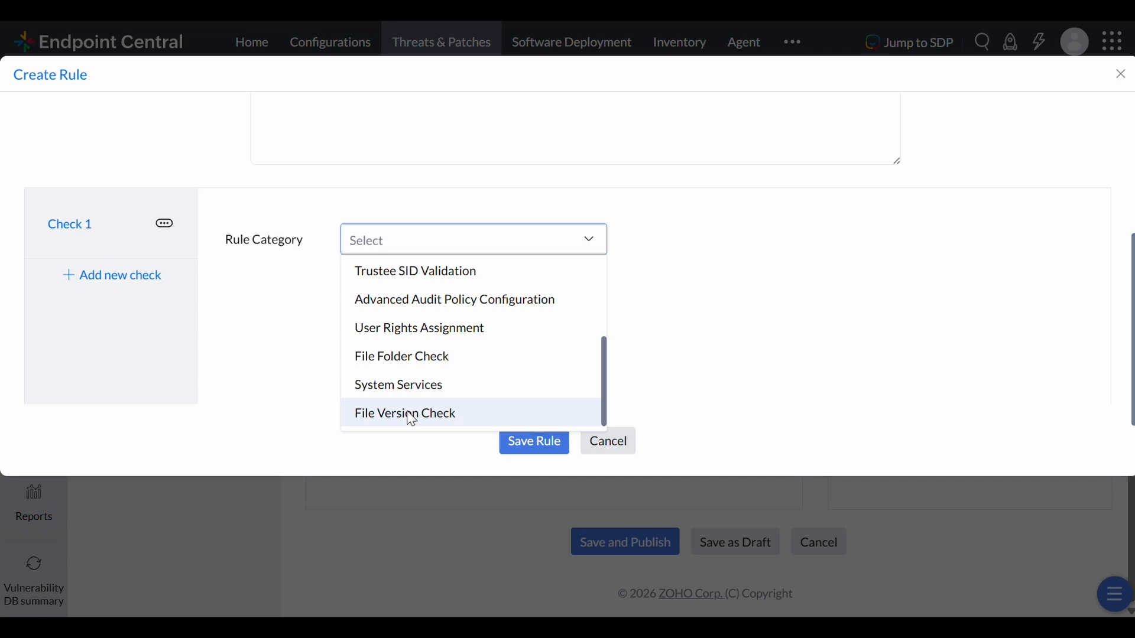
Set Check 1 to the Password Policy category, with the Minimum password length setting and a value of 14.
{"action": "scroll", "coordinate": [412, 413], "scroll_direction": "up", "scroll_amount": 3}
{"action": "left_click", "coordinate": [425, 301]}
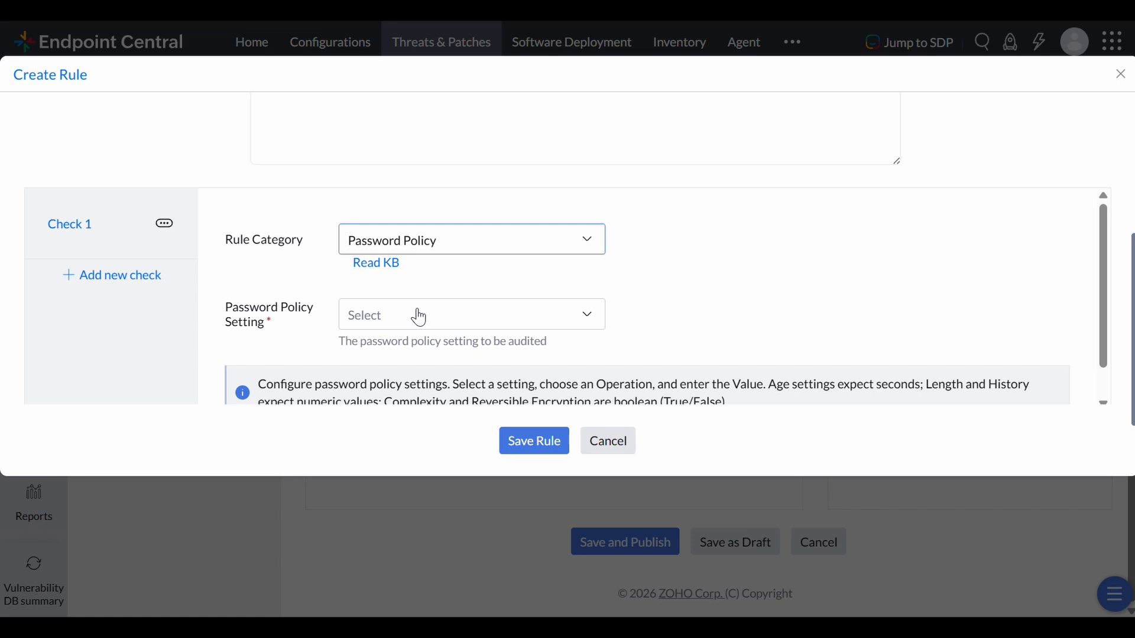
{"action": "left_click", "coordinate": [439, 315]}
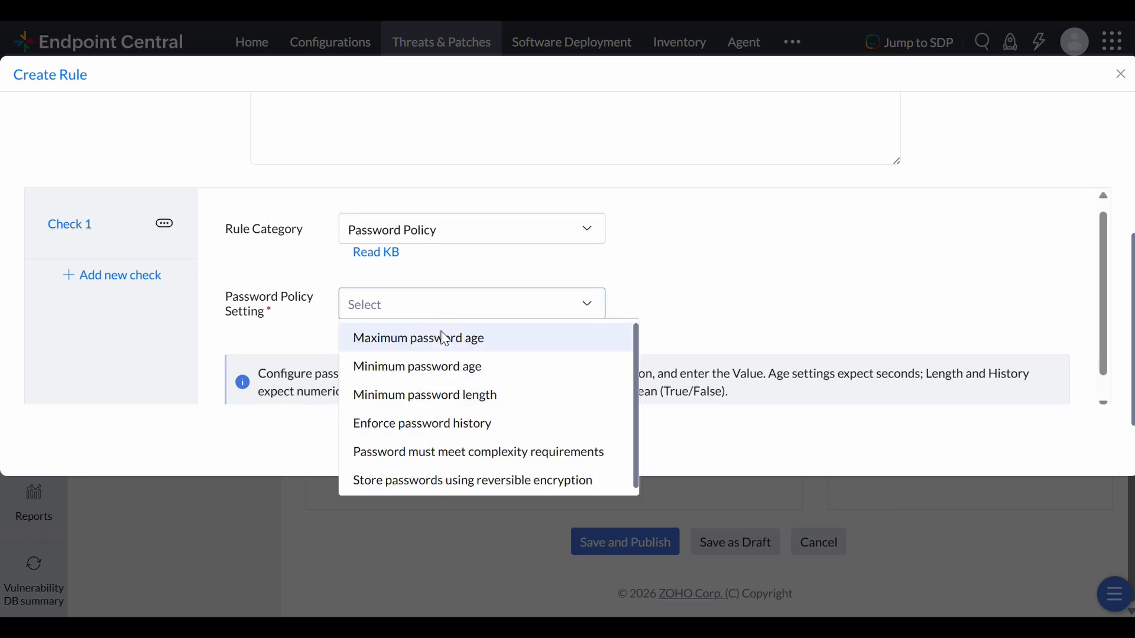
{"action": "left_click", "coordinate": [440, 396]}
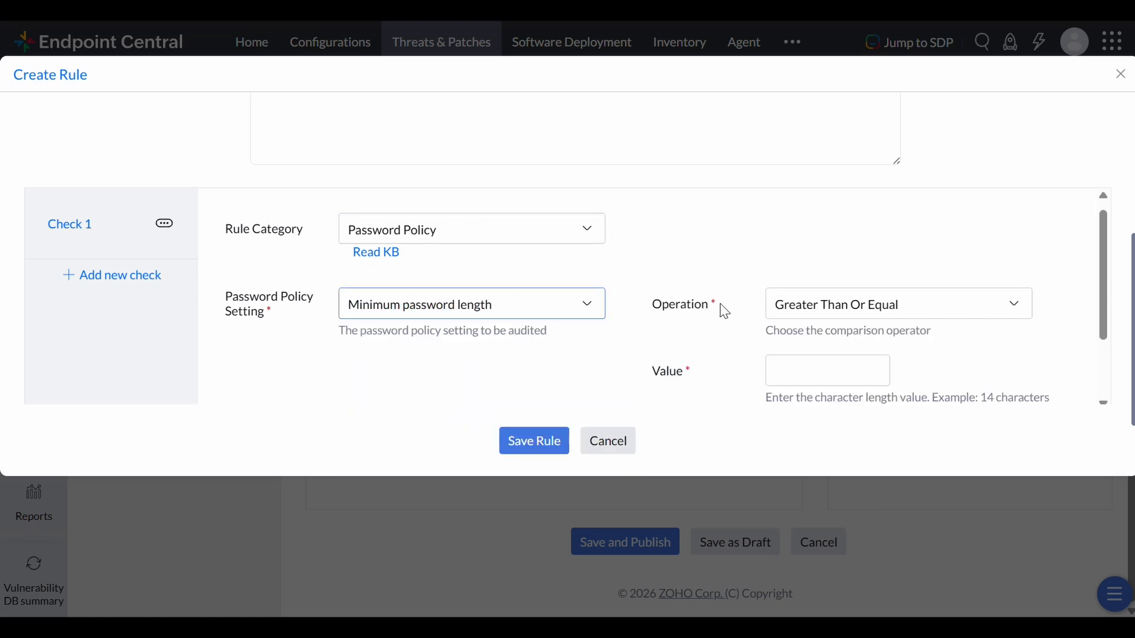
{"action": "scroll", "coordinate": [865, 322], "scroll_direction": "down", "scroll_amount": 1}
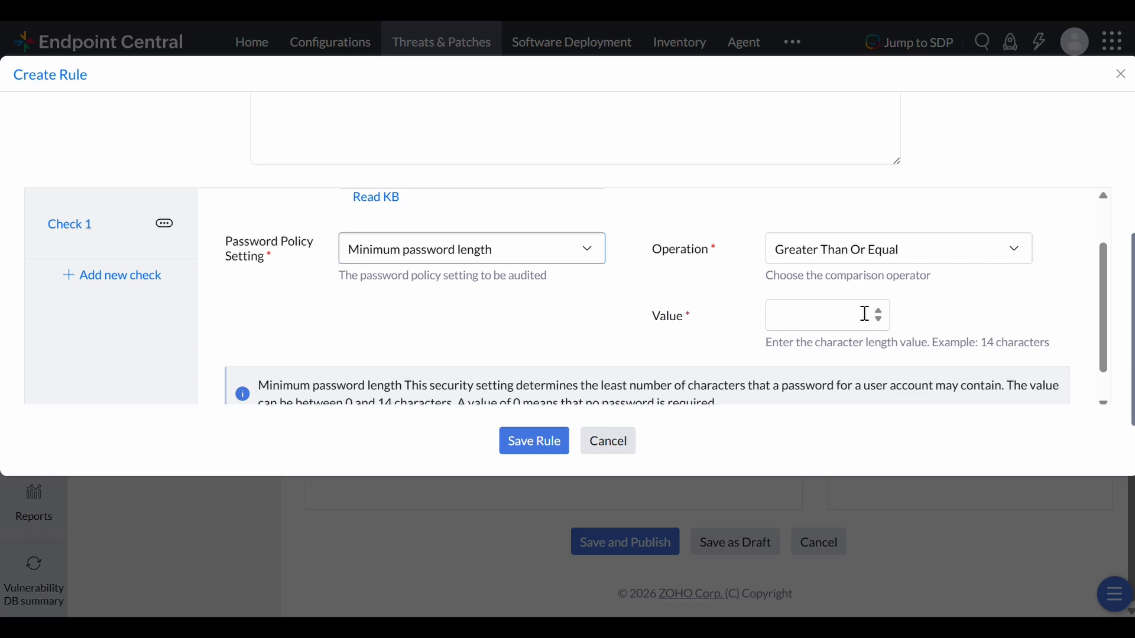
{"action": "left_click", "coordinate": [815, 310]}
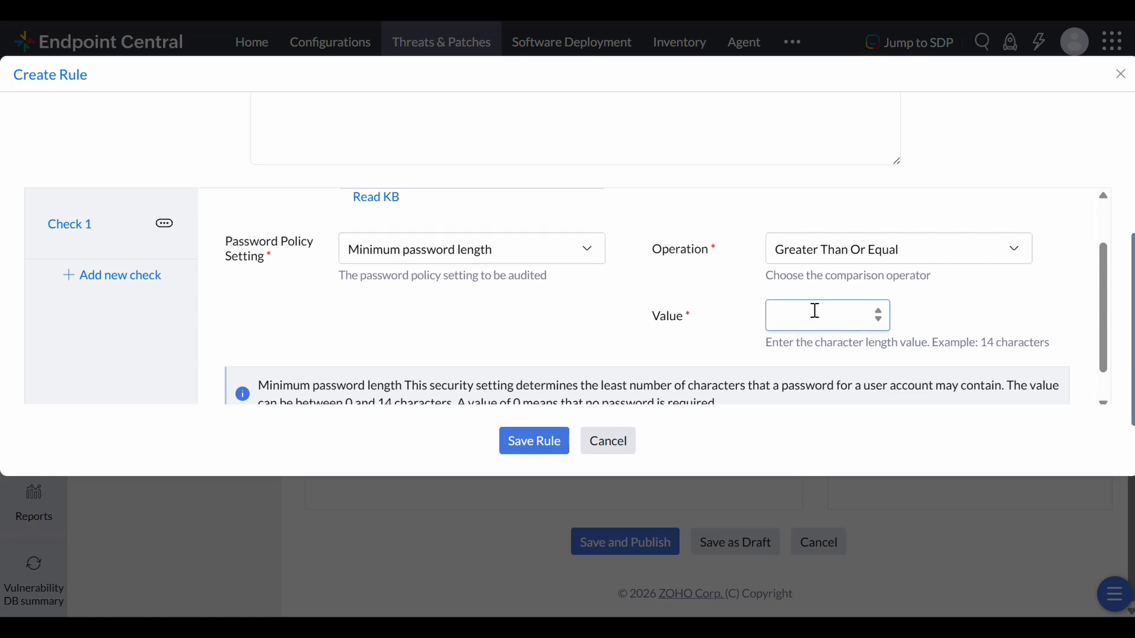
{"action": "type", "text": "14"}
{"action": "scroll", "coordinate": [708, 321], "scroll_direction": "down", "scroll_amount": 1}
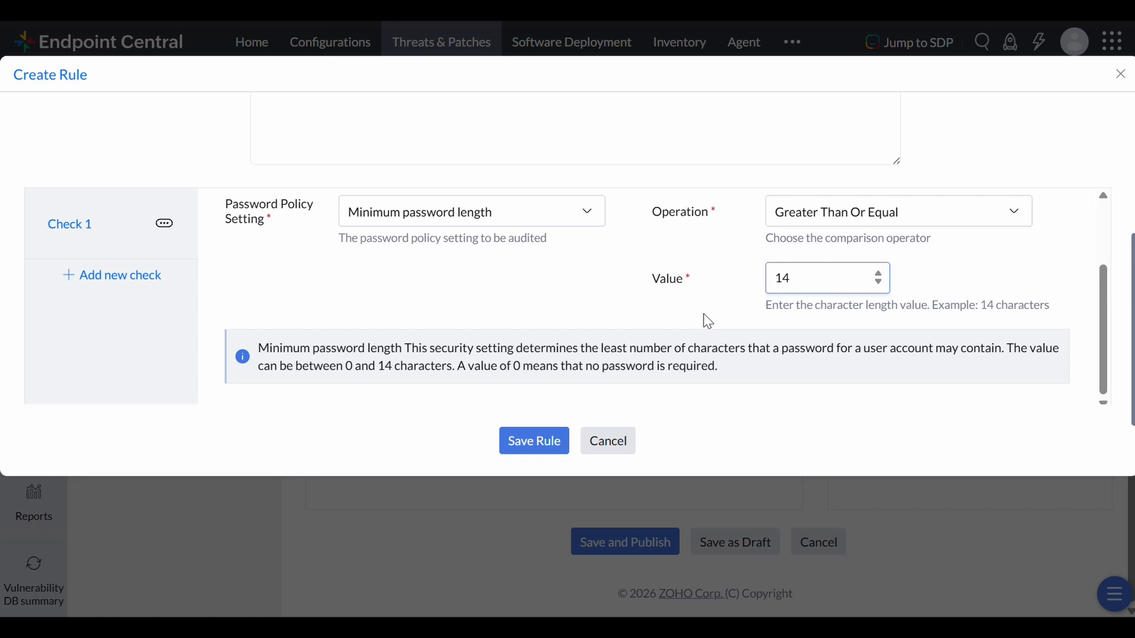
Add a second check in the Password Policy category with the setting "Password must meet complexity requirements".
{"action": "left_click", "coordinate": [119, 281]}
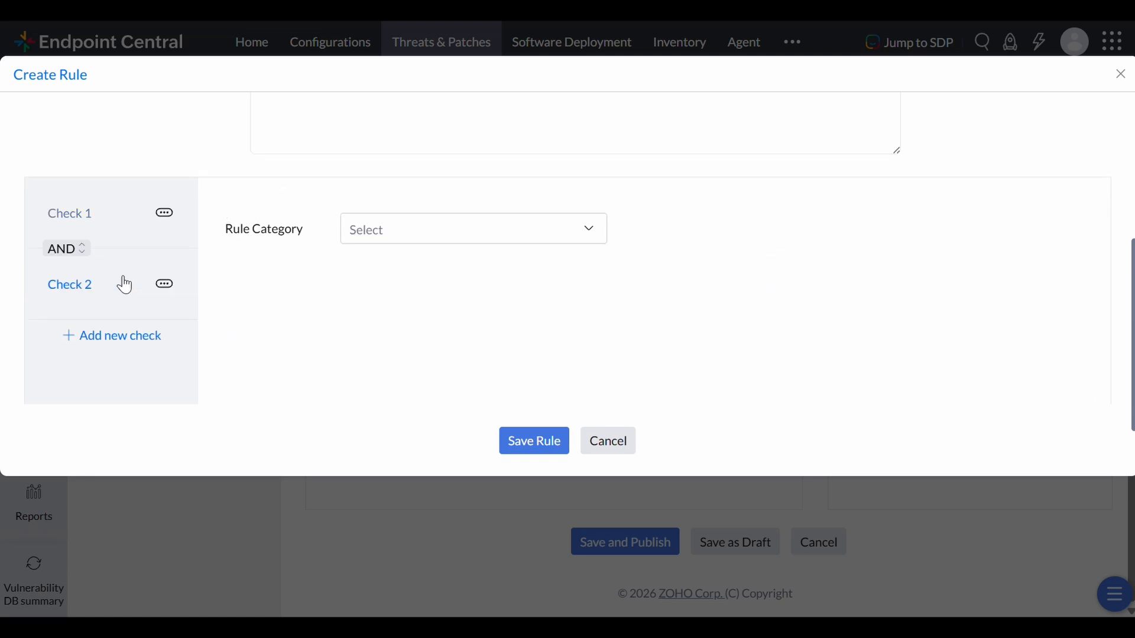
{"action": "left_click", "coordinate": [440, 231]}
{"action": "left_click", "coordinate": [443, 300]}
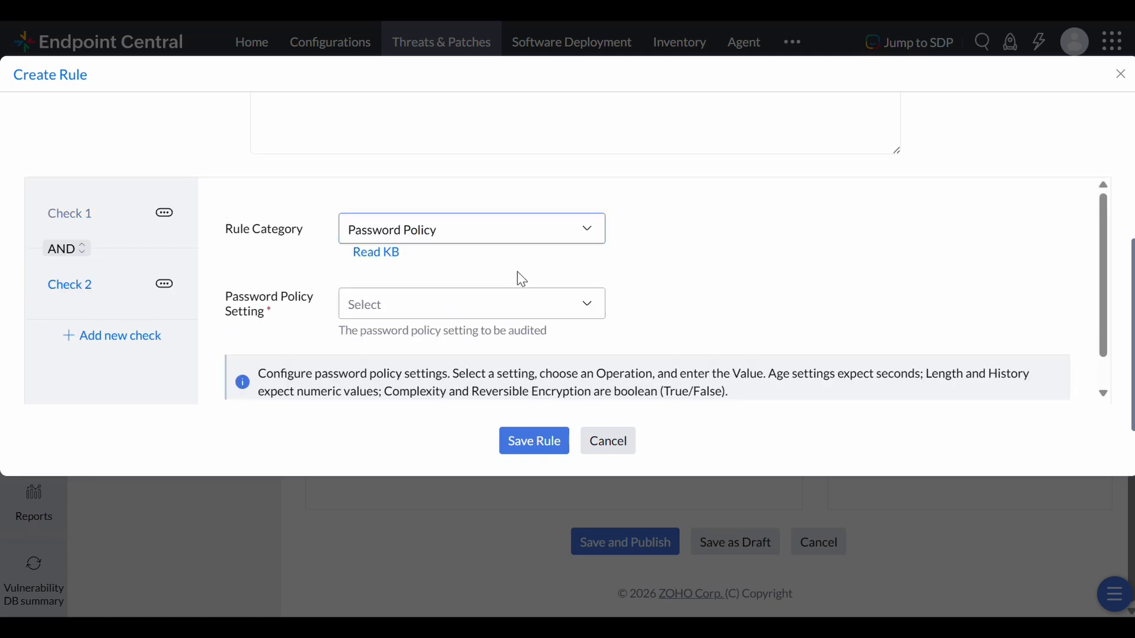
{"action": "left_click", "coordinate": [499, 314]}
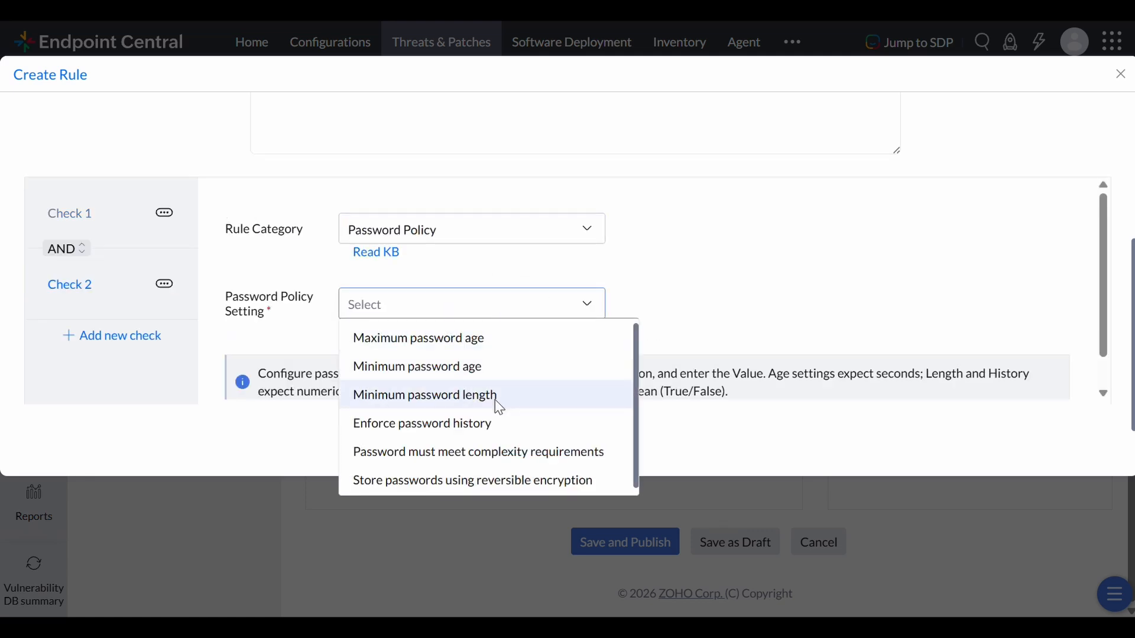
{"action": "left_click", "coordinate": [491, 452]}
Set the complexity check's operation to Equals and its value to True.
{"action": "left_click", "coordinate": [837, 319]}
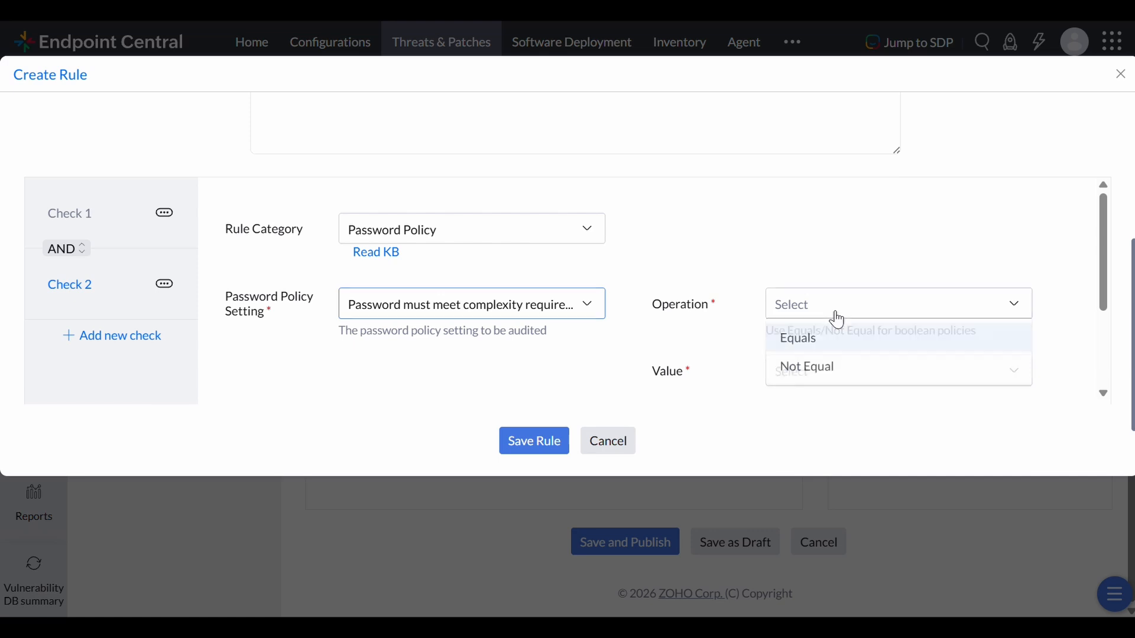
{"action": "left_click", "coordinate": [822, 338]}
{"action": "left_click", "coordinate": [801, 372]}
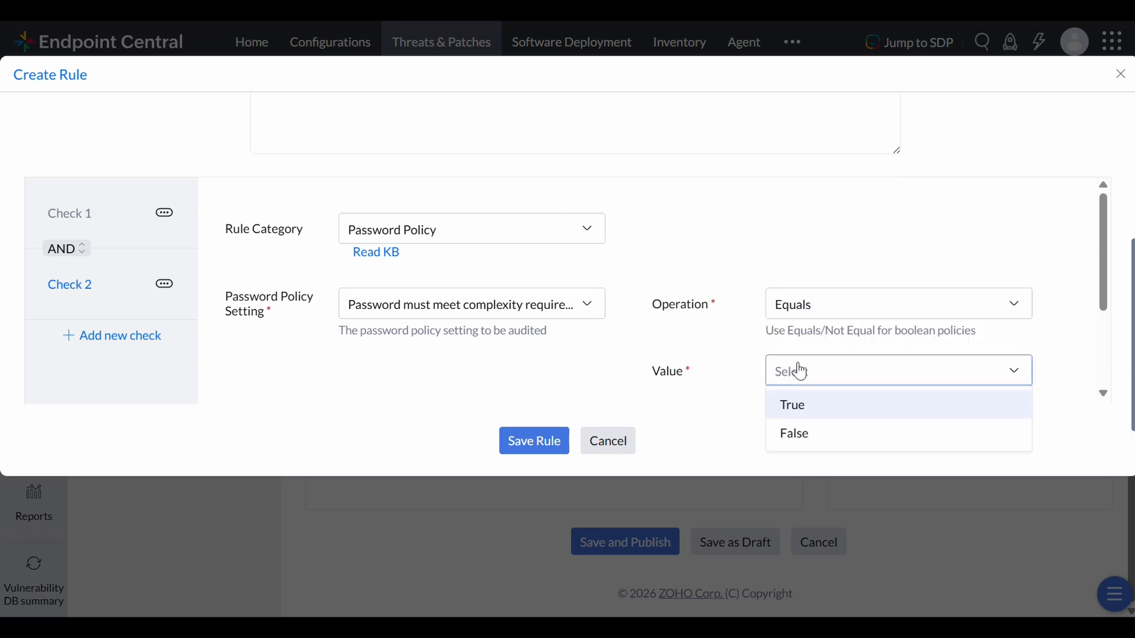
{"action": "left_click", "coordinate": [795, 405]}
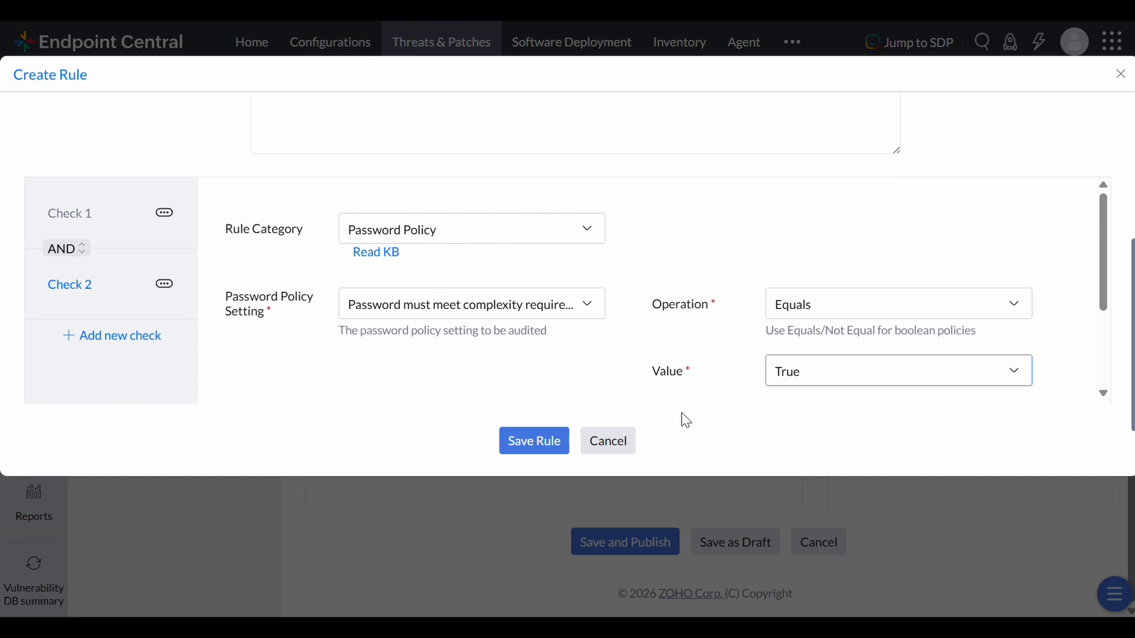
Open the criteria pattern for editing to view its help, and save the rule.
{"action": "scroll", "coordinate": [686, 421], "scroll_direction": "down", "scroll_amount": 3}
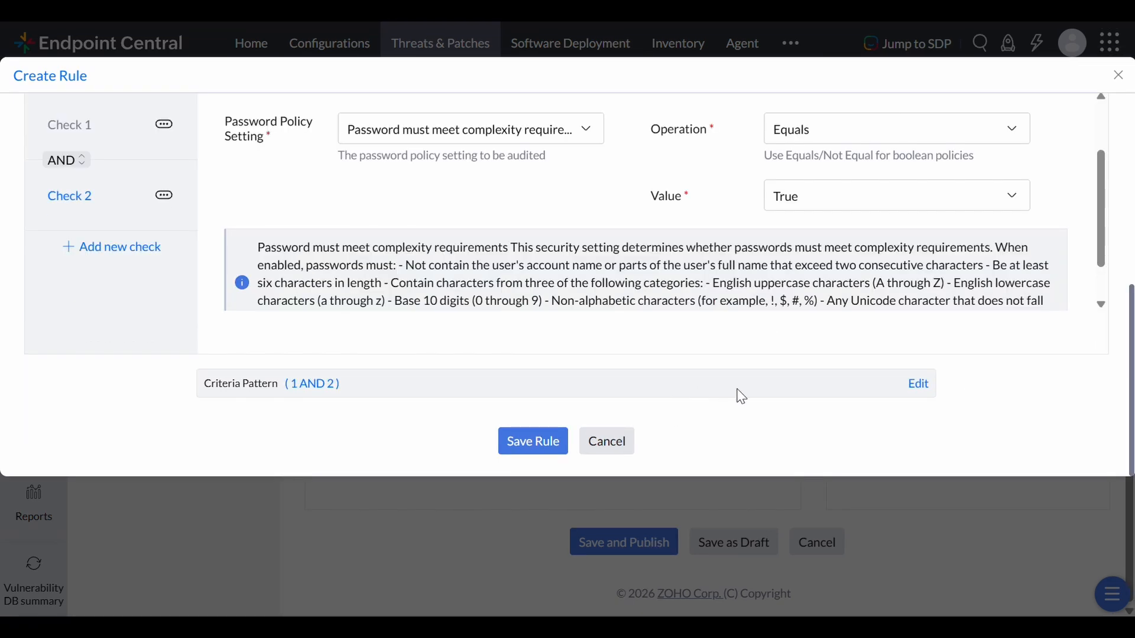
{"action": "left_click", "coordinate": [918, 384]}
{"action": "scroll", "coordinate": [672, 360], "scroll_direction": "down", "scroll_amount": 1}
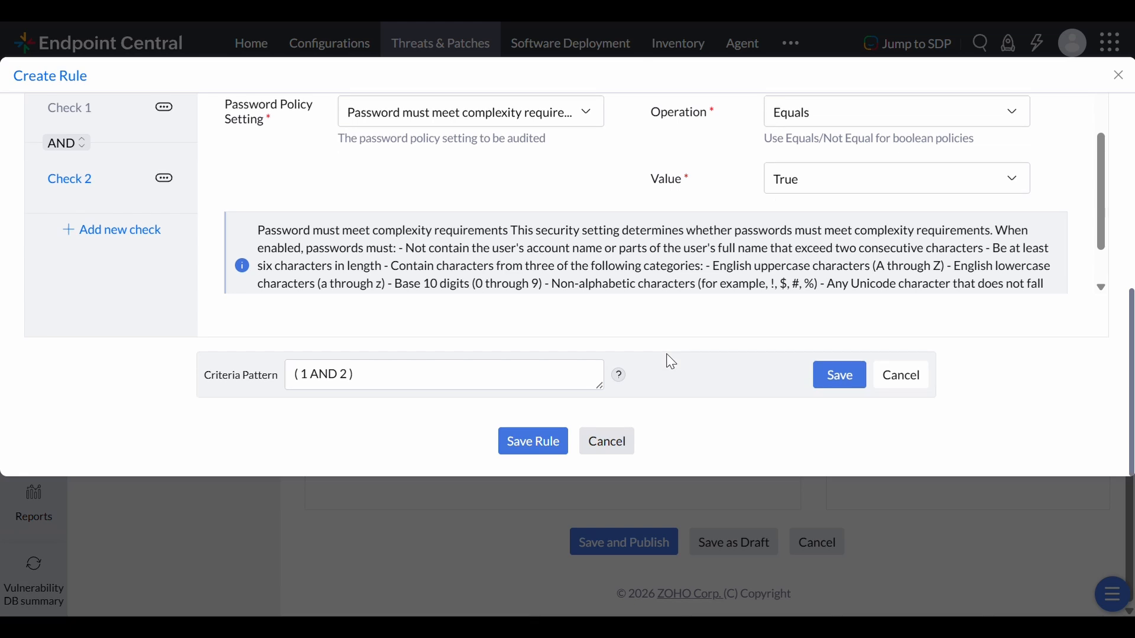
{"action": "mouse_move", "coordinate": [618, 376]}
{"action": "left_click", "coordinate": [520, 441]}
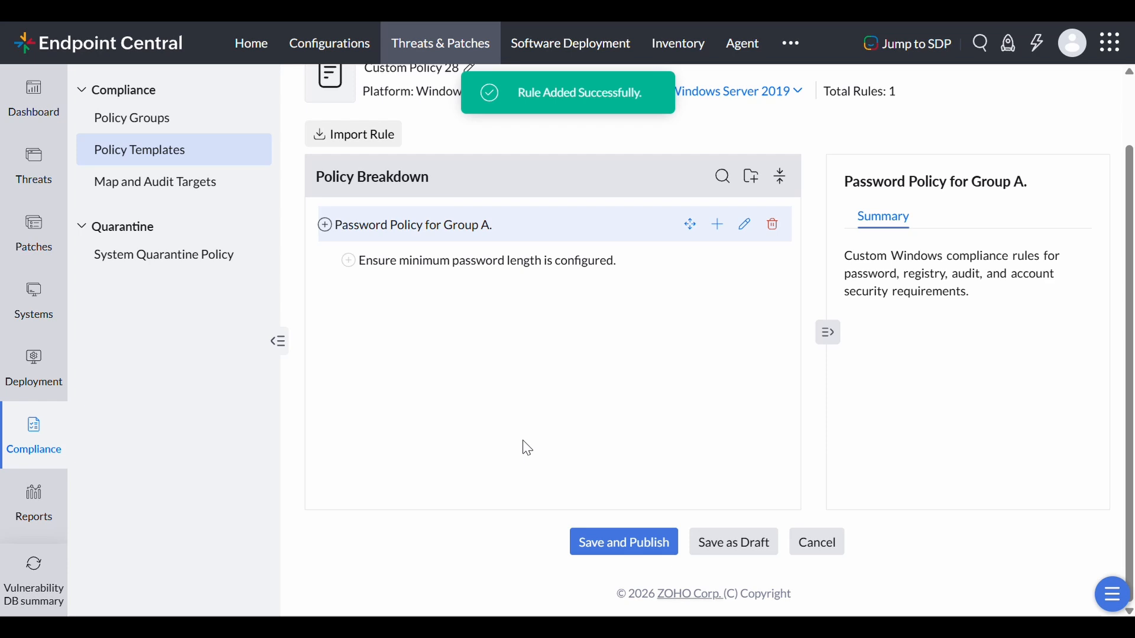
Add a rule beneath "Ensure minimum password length is configured." and set its Check 1 category to System Services.
{"action": "scroll", "coordinate": [522, 441], "scroll_direction": "up", "scroll_amount": 2}
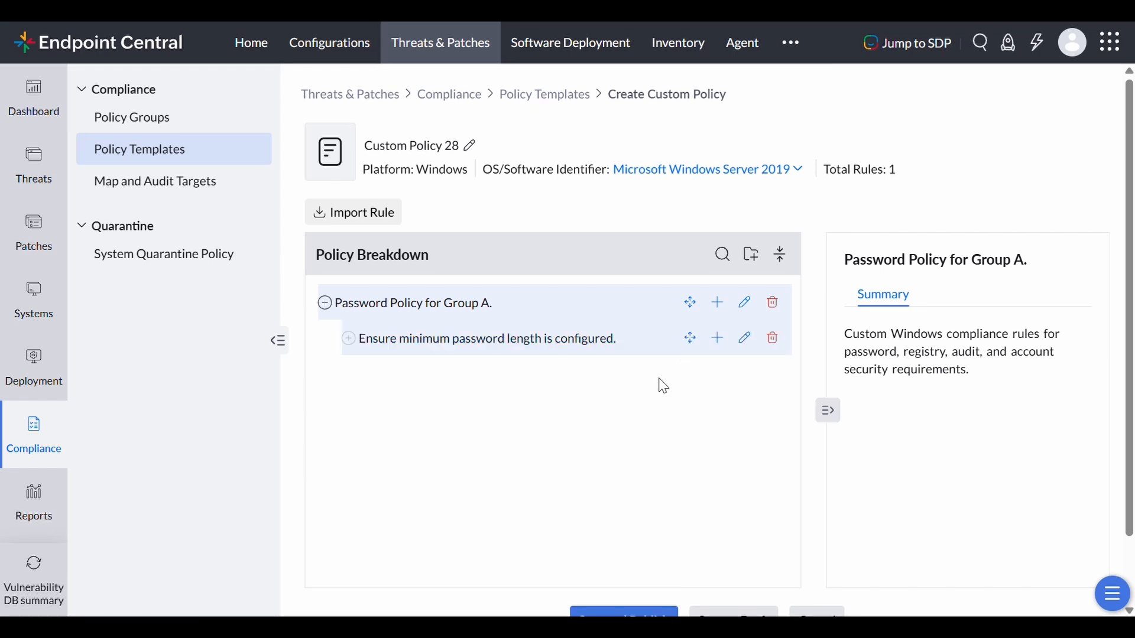
{"action": "scroll", "coordinate": [664, 386], "scroll_direction": "down", "scroll_amount": 1}
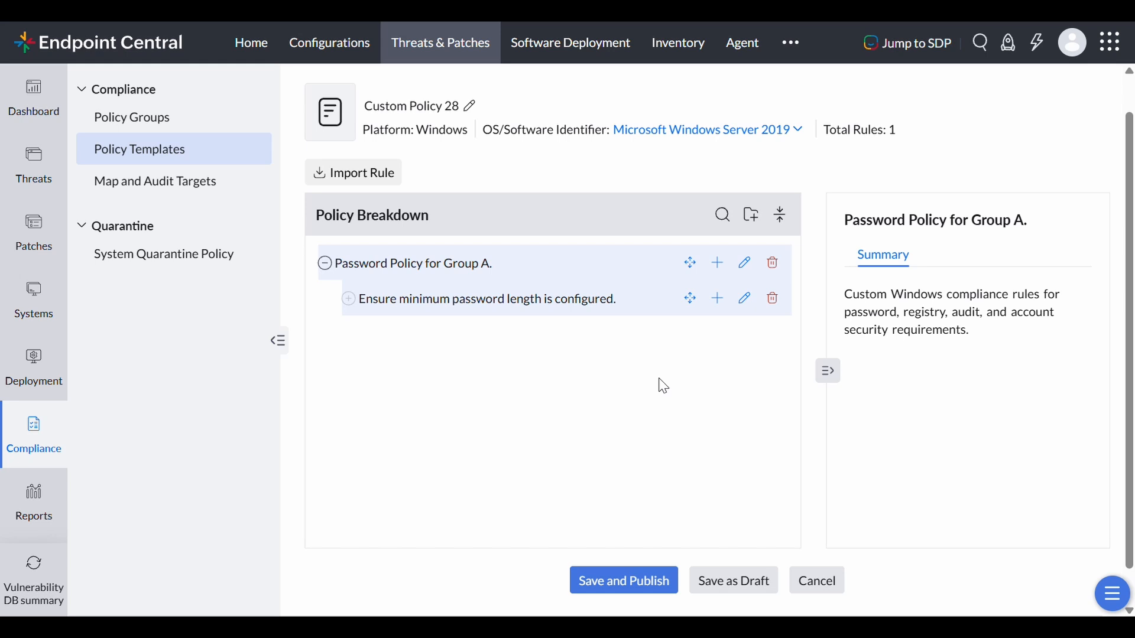
{"action": "left_click", "coordinate": [718, 299]}
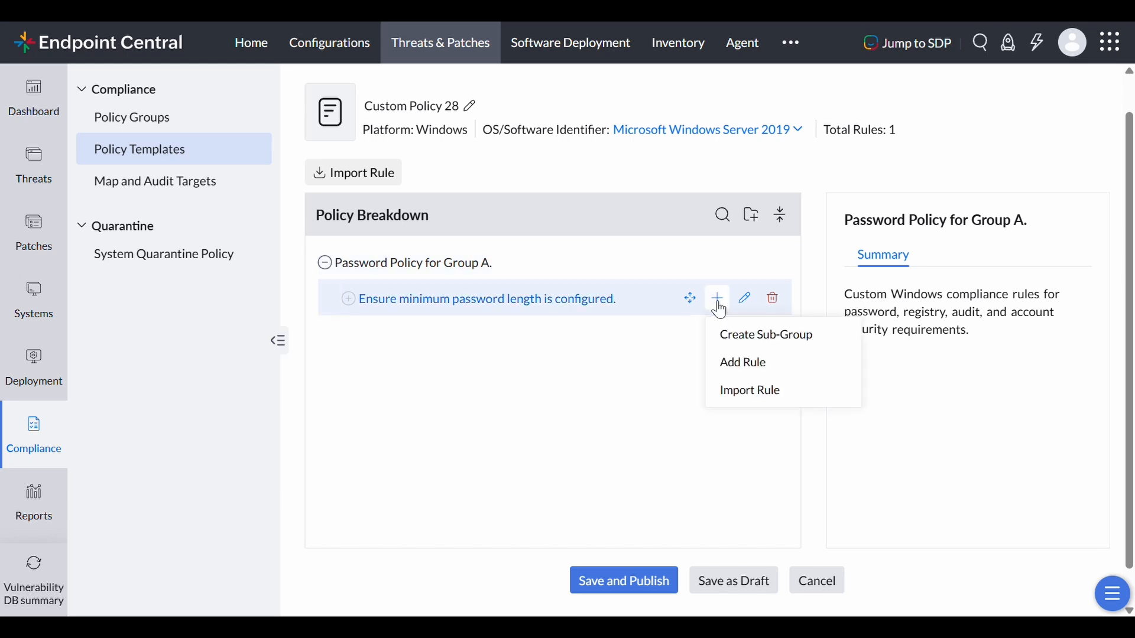
{"action": "left_click", "coordinate": [739, 364]}
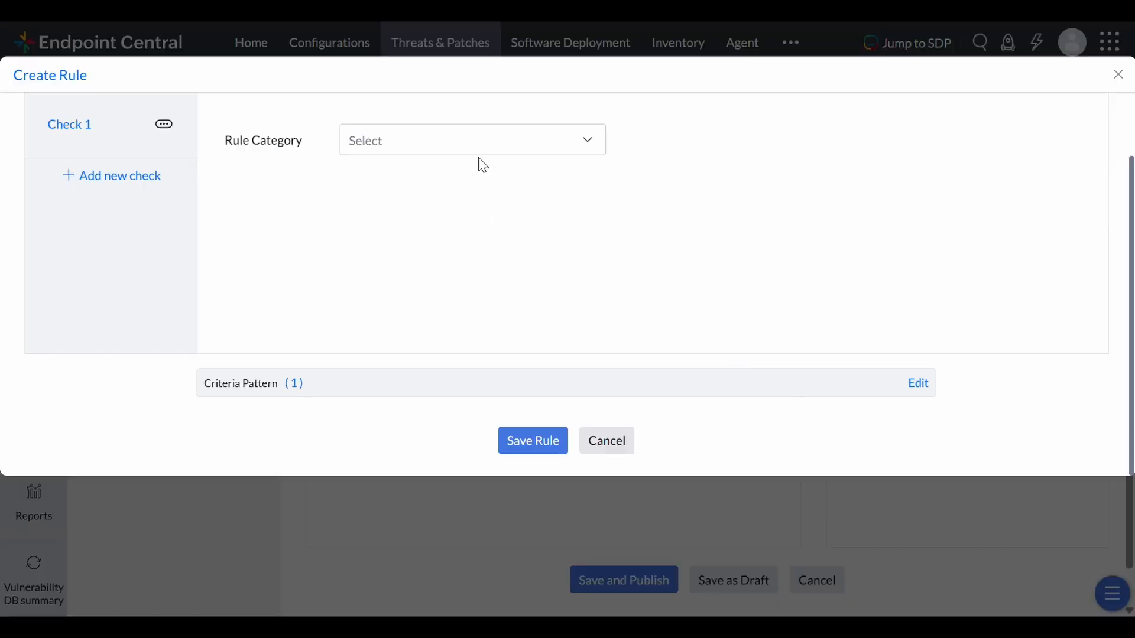
{"action": "left_click", "coordinate": [480, 153]}
{"action": "scroll", "coordinate": [445, 266], "scroll_direction": "down", "scroll_amount": 3}
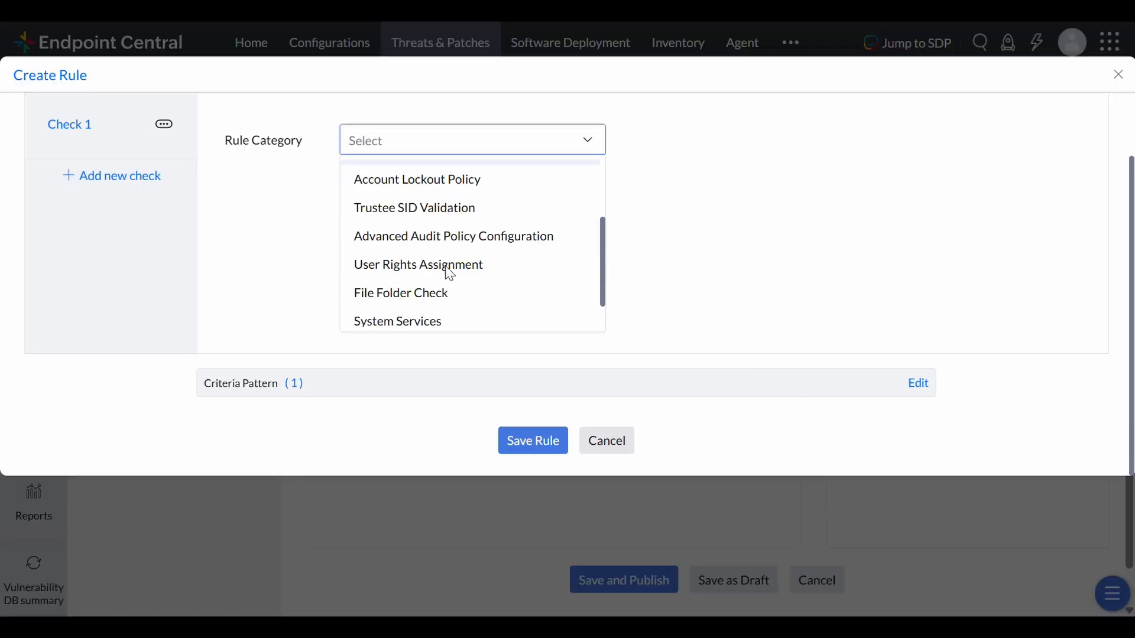
{"action": "left_click", "coordinate": [397, 322]}
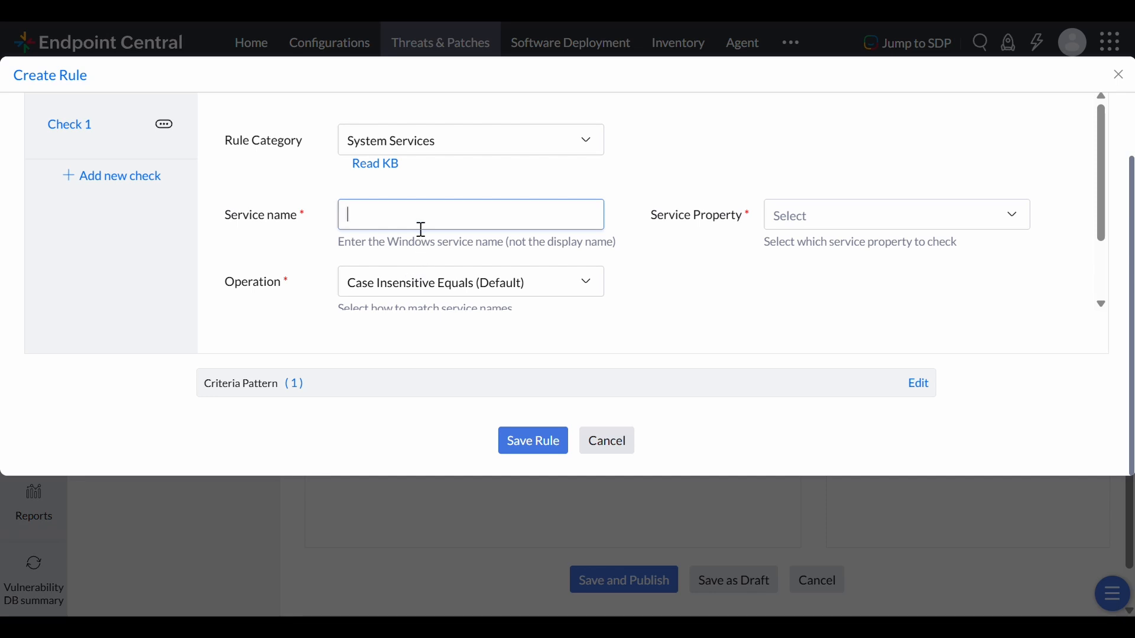
Set the check's service name to Windefend, with service property Status and expected value Running.
{"action": "type", "text": "Windefend"}
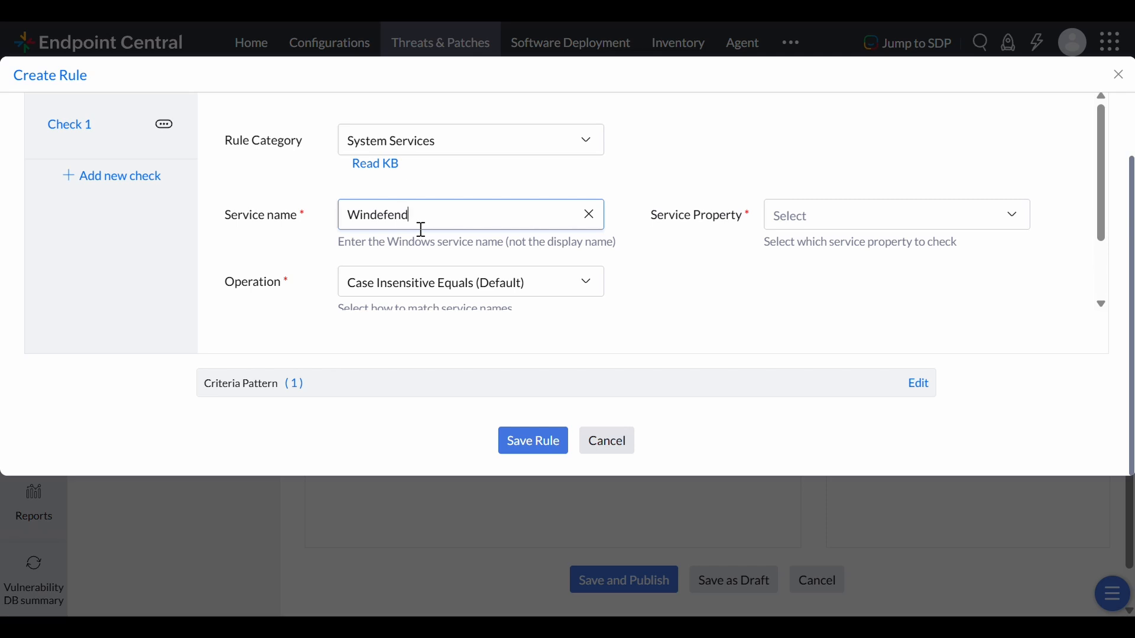
{"action": "scroll", "coordinate": [420, 230], "scroll_direction": "down", "scroll_amount": 2}
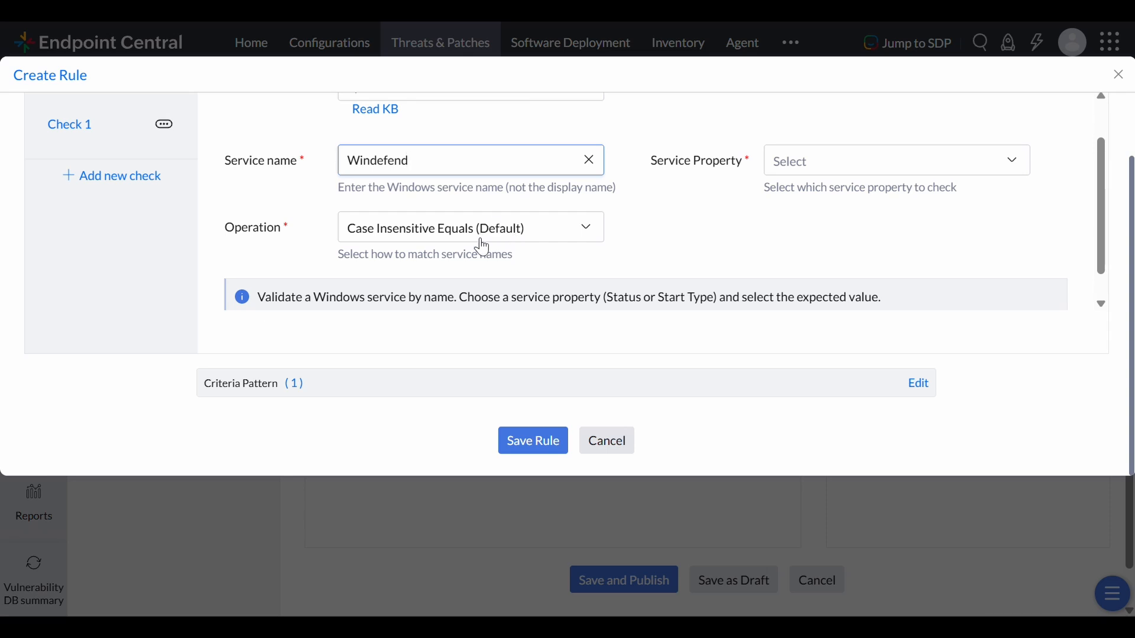
{"action": "left_click", "coordinate": [789, 174]}
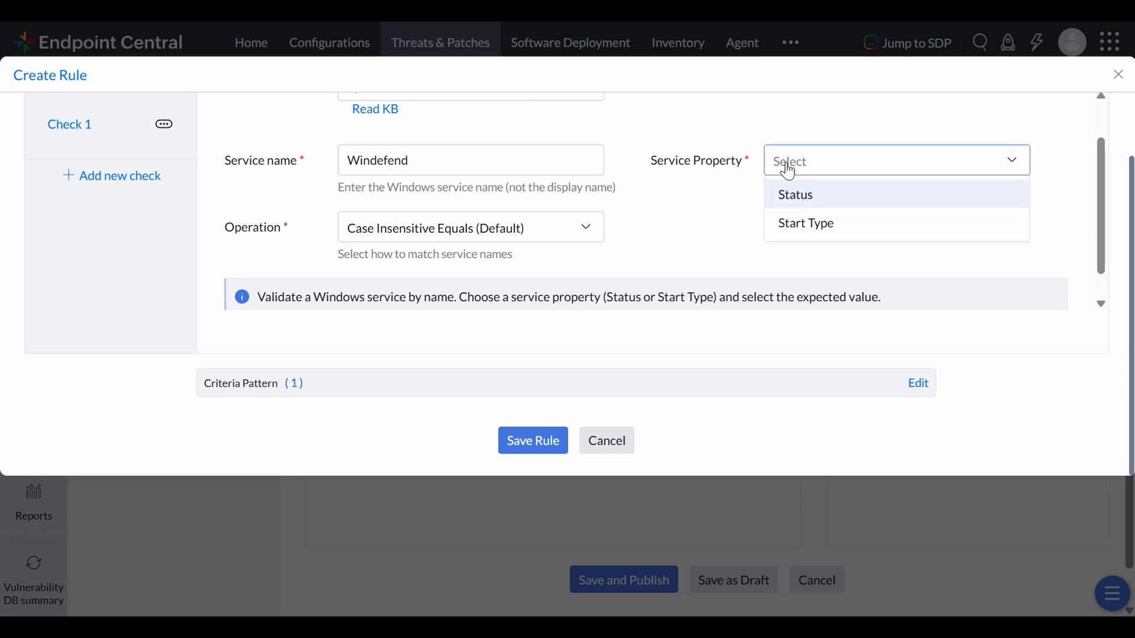
{"action": "left_click", "coordinate": [802, 207]}
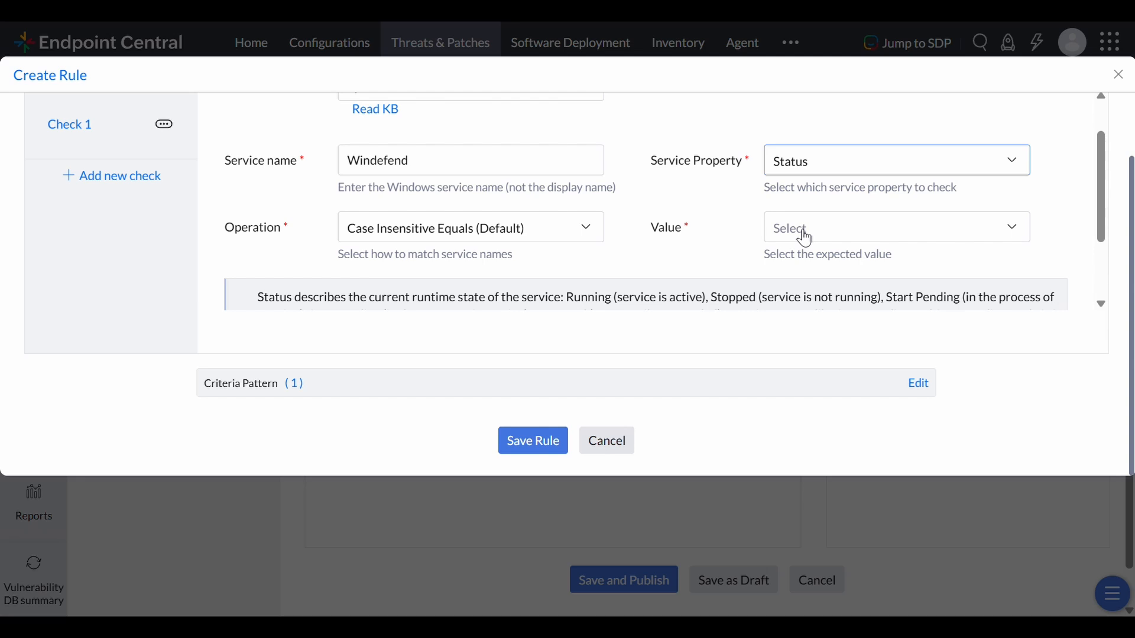
{"action": "left_click", "coordinate": [805, 238]}
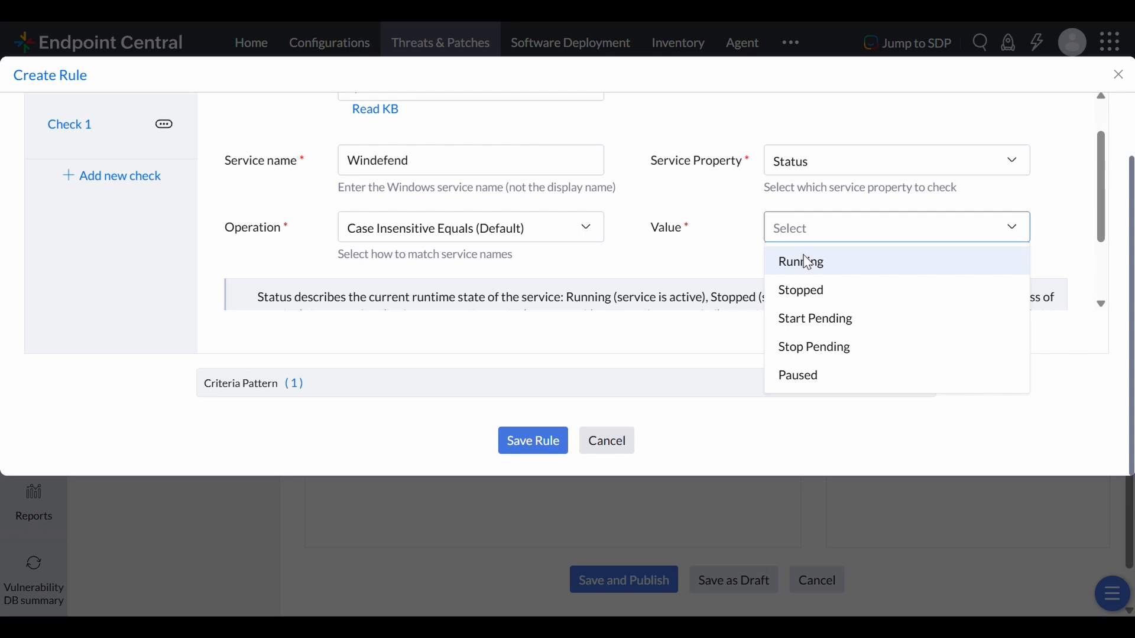
{"action": "left_click", "coordinate": [803, 262]}
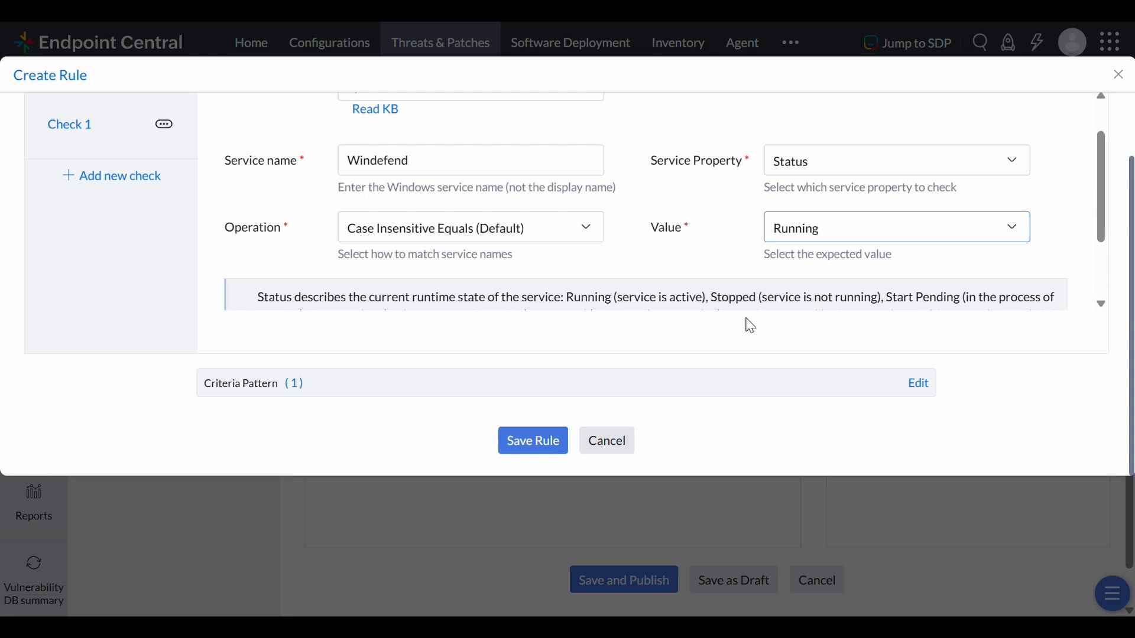
Change the Windefend check's service property to Start Type with the expected value Auto.
{"action": "left_click", "coordinate": [816, 162]}
{"action": "left_click", "coordinate": [817, 224]}
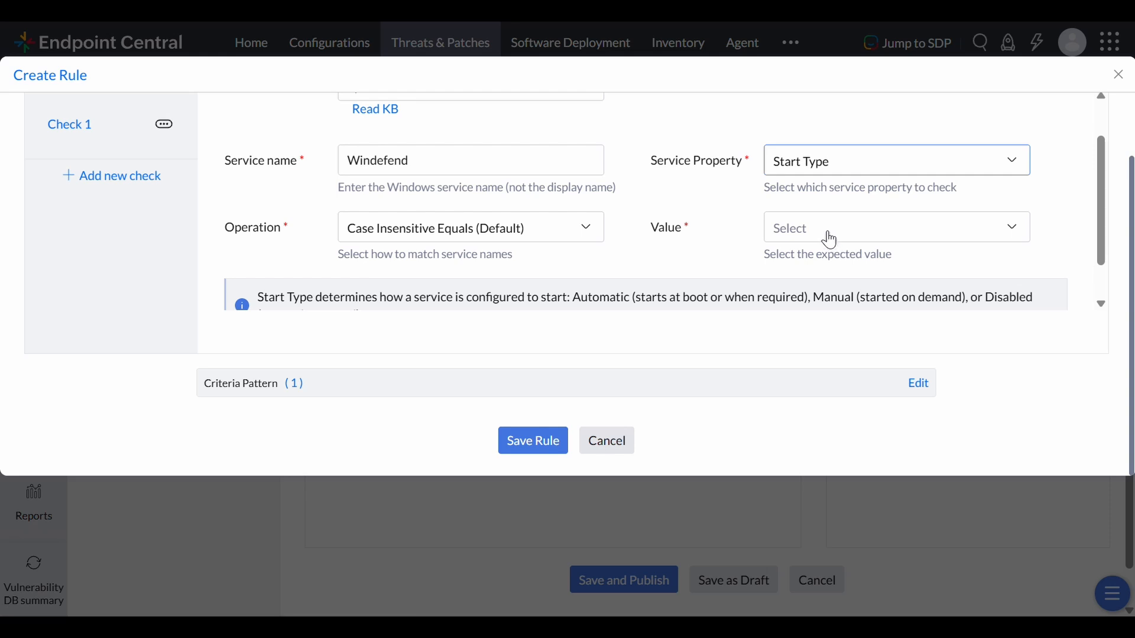
{"action": "left_click", "coordinate": [830, 240]}
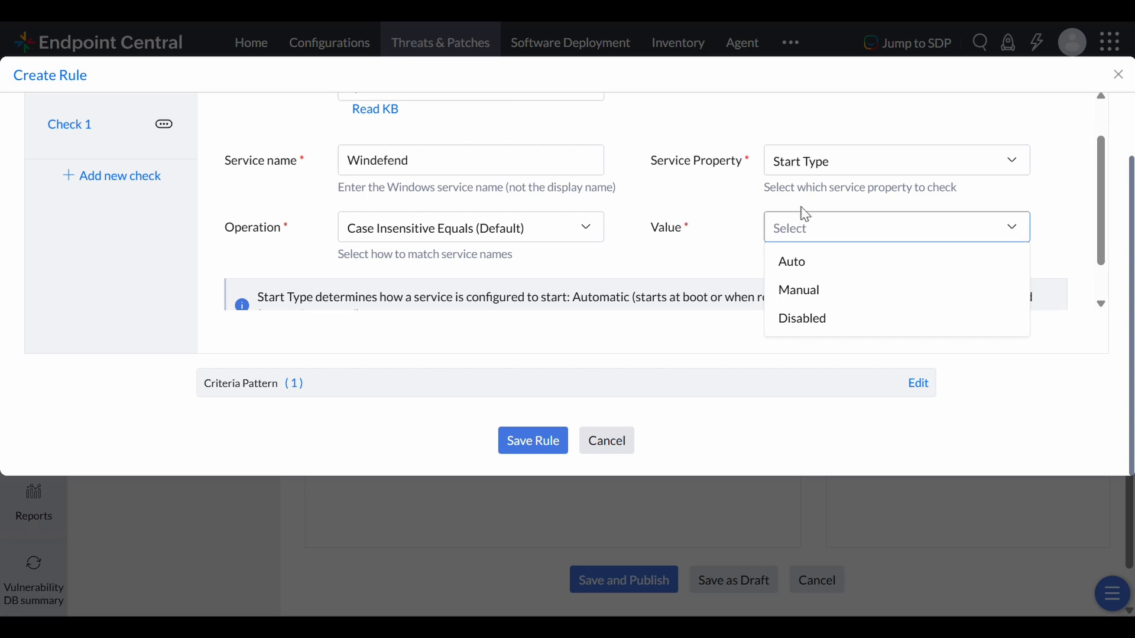
{"action": "left_click", "coordinate": [795, 265]}
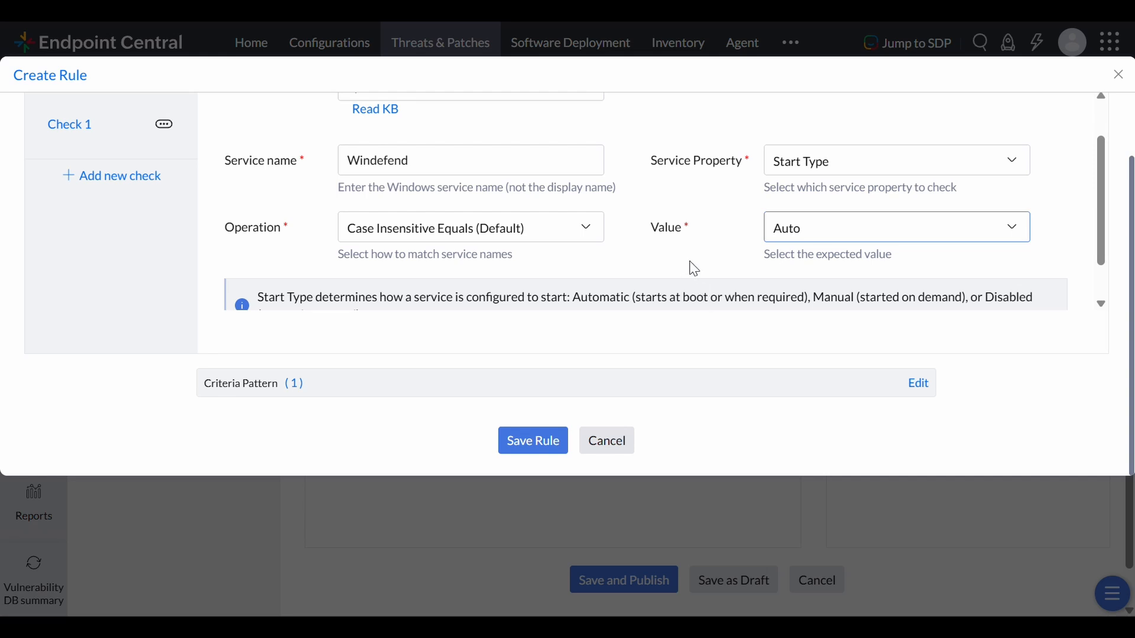
{"action": "scroll", "coordinate": [691, 265], "scroll_direction": "down", "scroll_amount": 1}
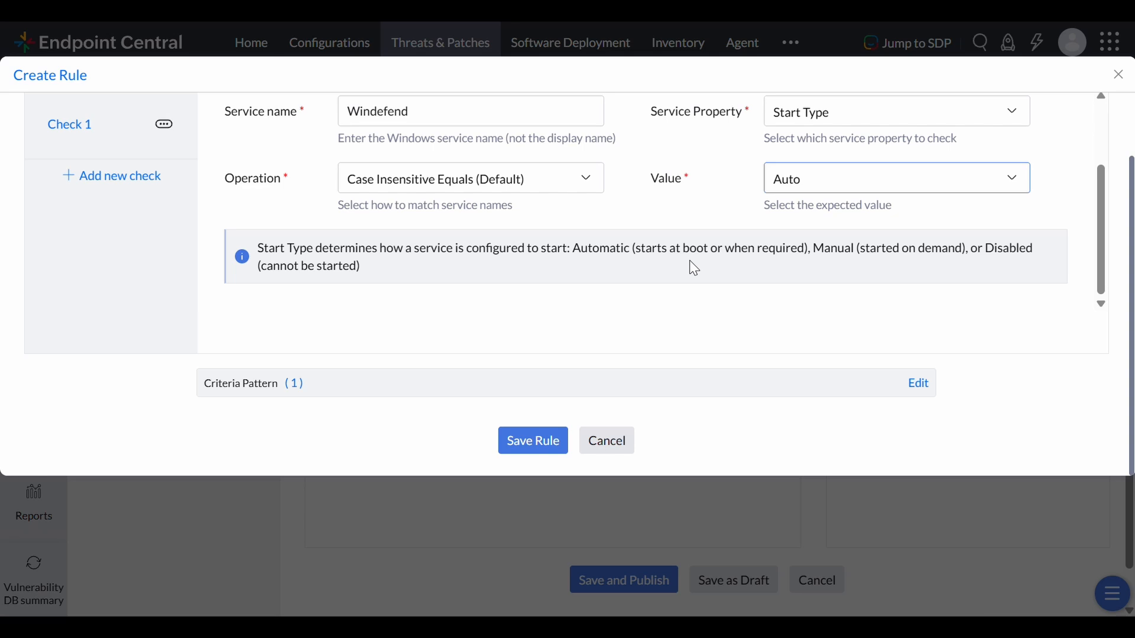
{"action": "scroll", "coordinate": [628, 337], "scroll_direction": "up", "scroll_amount": 2}
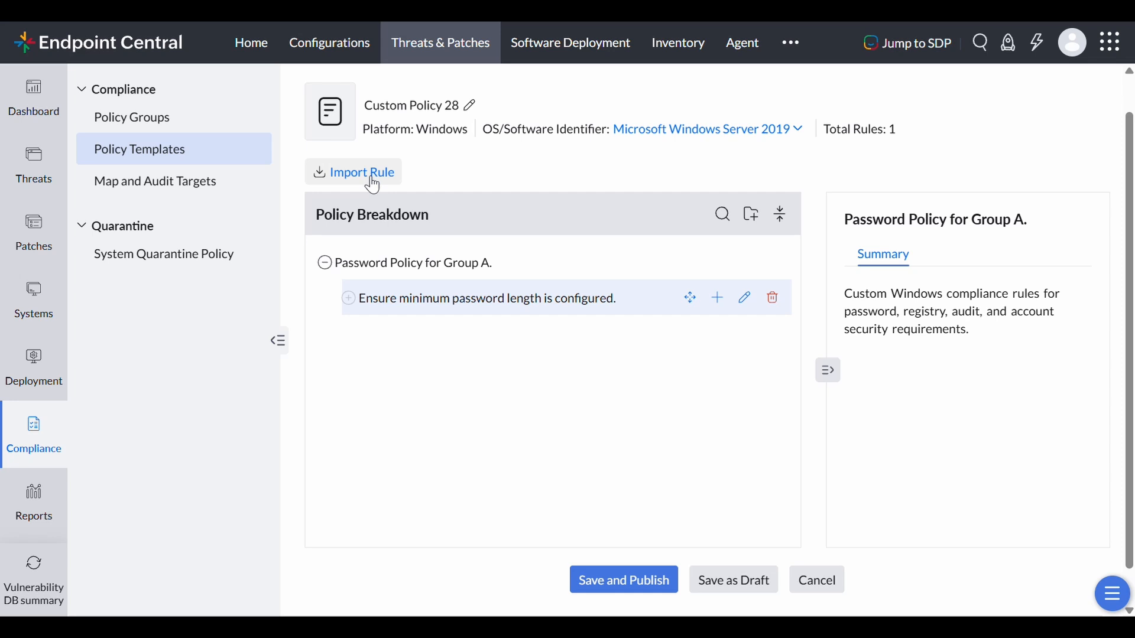
Start a rule import beneath "Ensure minimum password length is configured." from CIS Microsoft Windows Server 2019 Stand-alone v2.0.0 Level 1 - Member Server.
{"action": "left_click", "coordinate": [721, 299]}
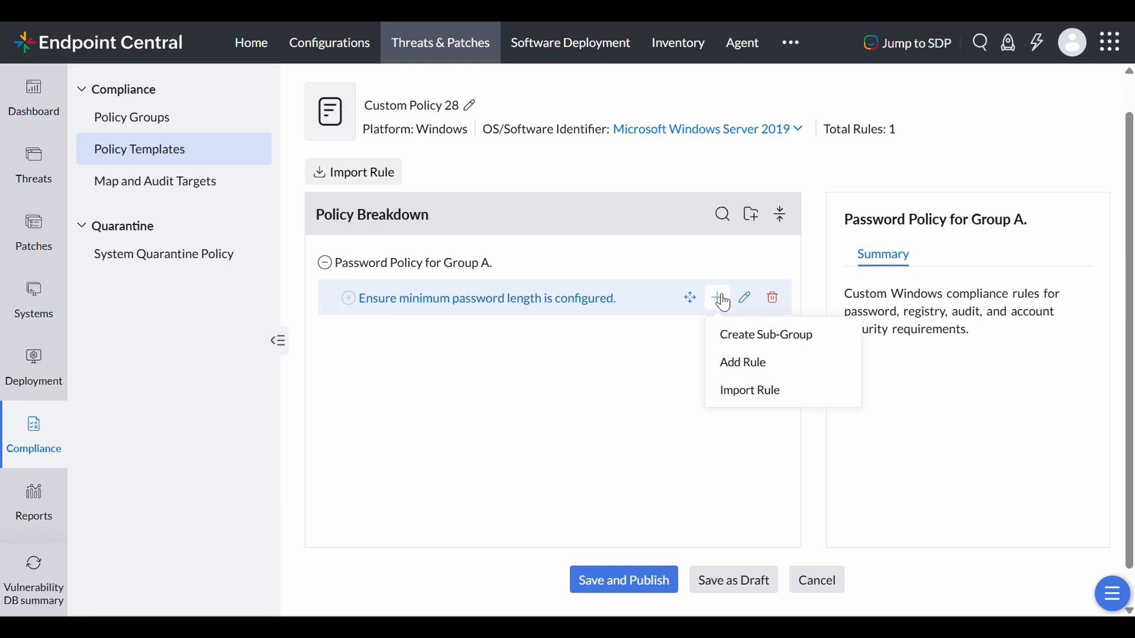
{"action": "left_click", "coordinate": [755, 390]}
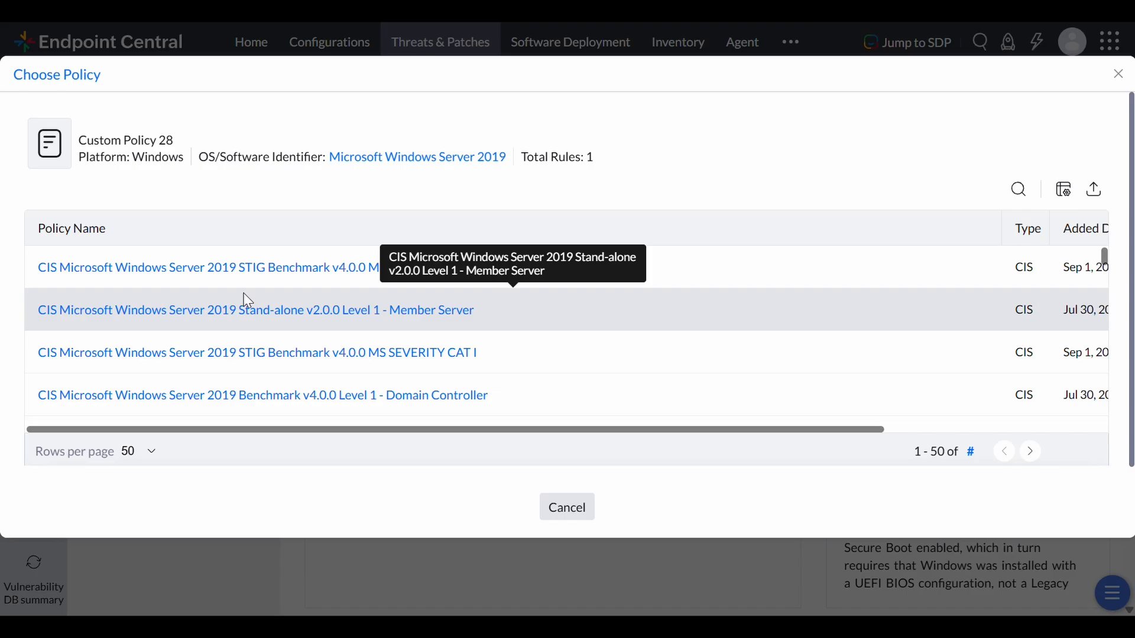
{"action": "left_click", "coordinate": [279, 315]}
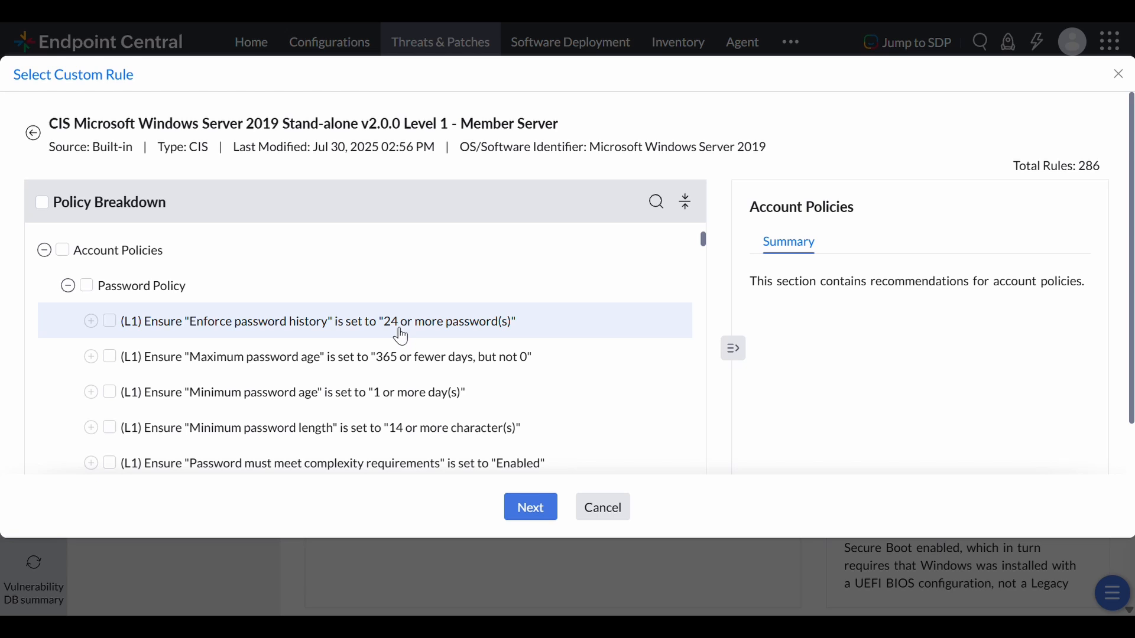
Import the rules setting "Minimum password age" to "1 or more day(s)" and "Password must meet complexity requirements" to "Enabled".
{"action": "scroll", "coordinate": [402, 337], "scroll_direction": "down", "scroll_amount": 3}
{"action": "scroll", "coordinate": [401, 337], "scroll_direction": "up", "scroll_amount": 2}
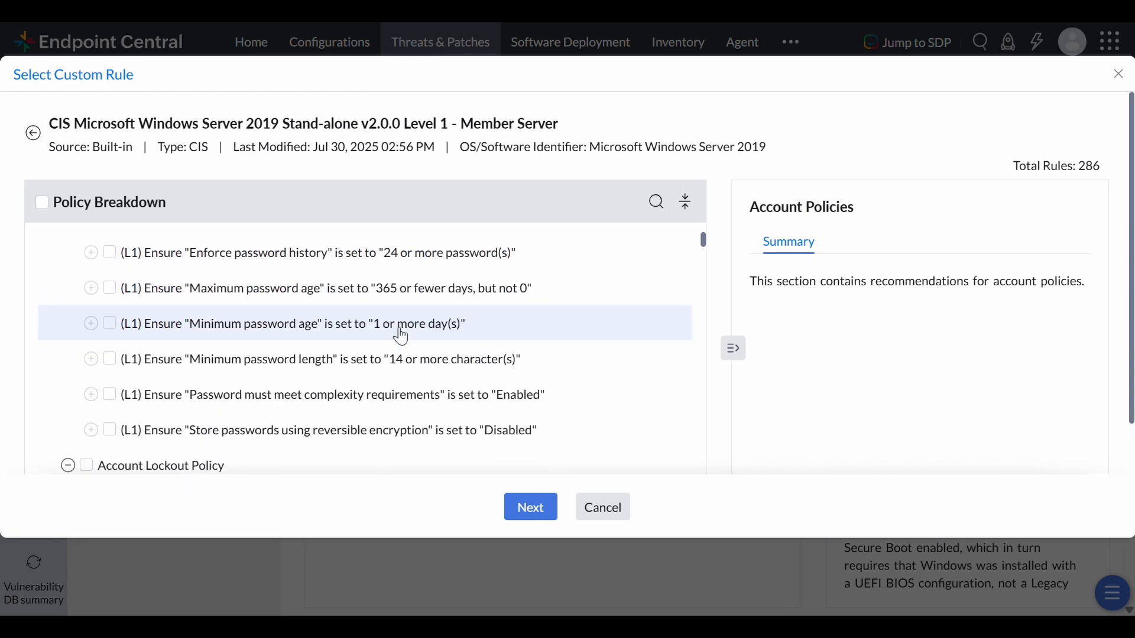
{"action": "left_click", "coordinate": [110, 327]}
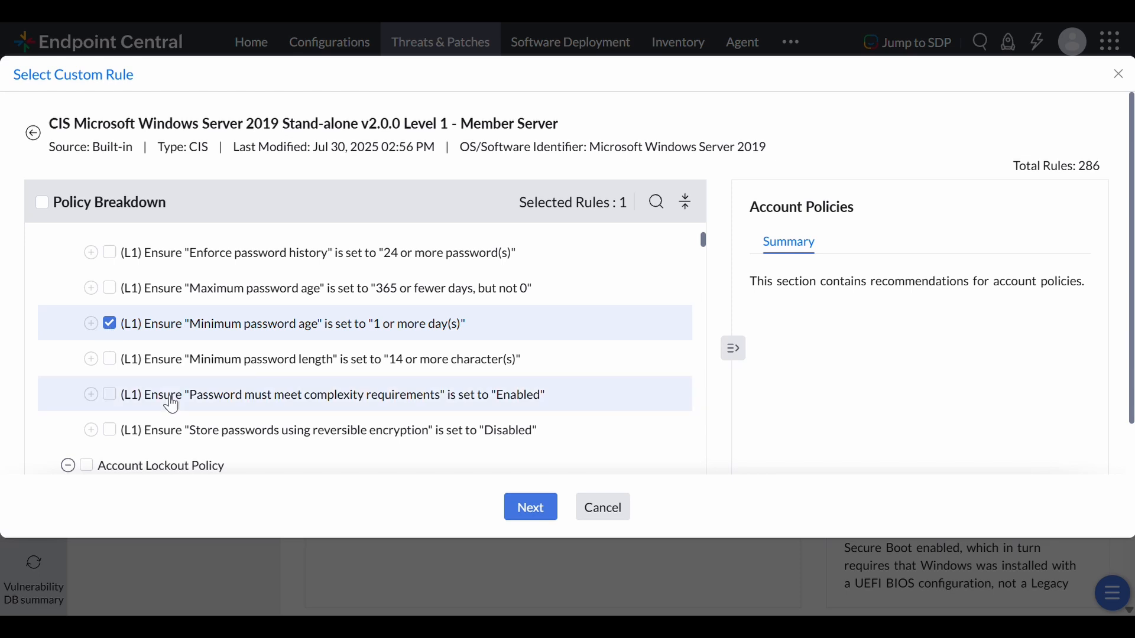
{"action": "left_click", "coordinate": [110, 395]}
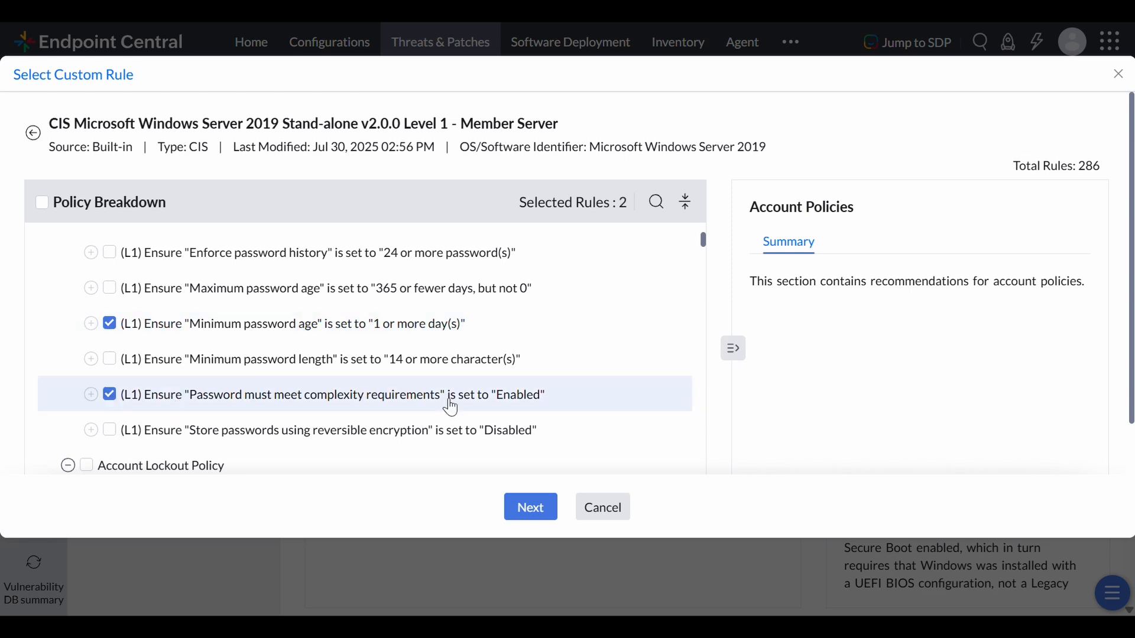
{"action": "left_click", "coordinate": [531, 507]}
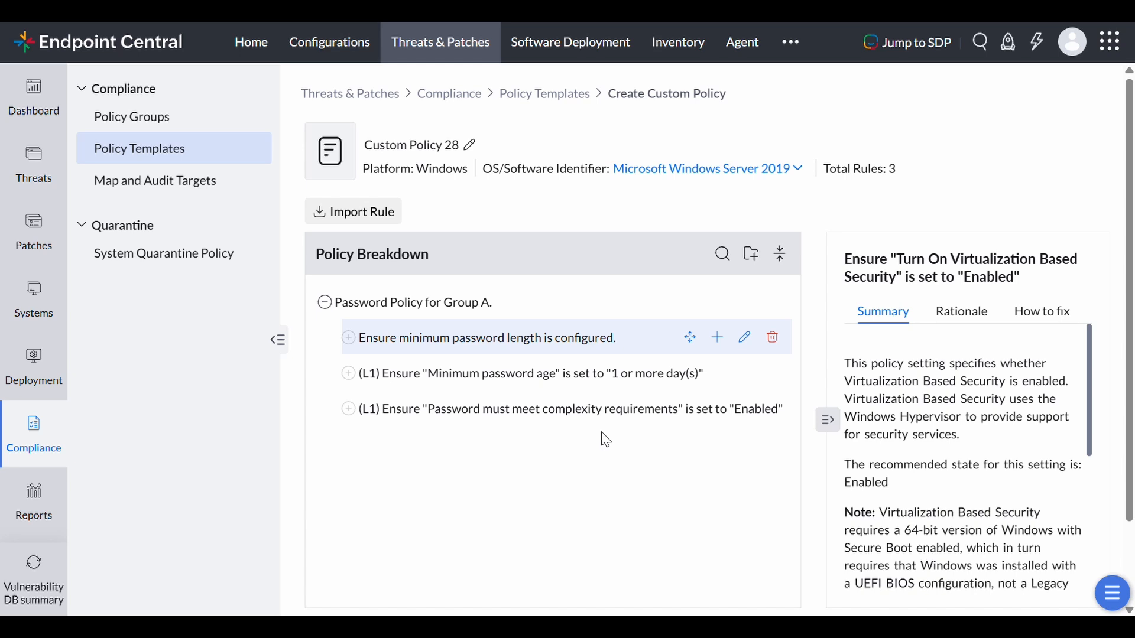
Choose NIST 80053 Security Guidelines Nist as the source for another rule import and accept the differing operating system policy.
{"action": "left_click", "coordinate": [746, 377]}
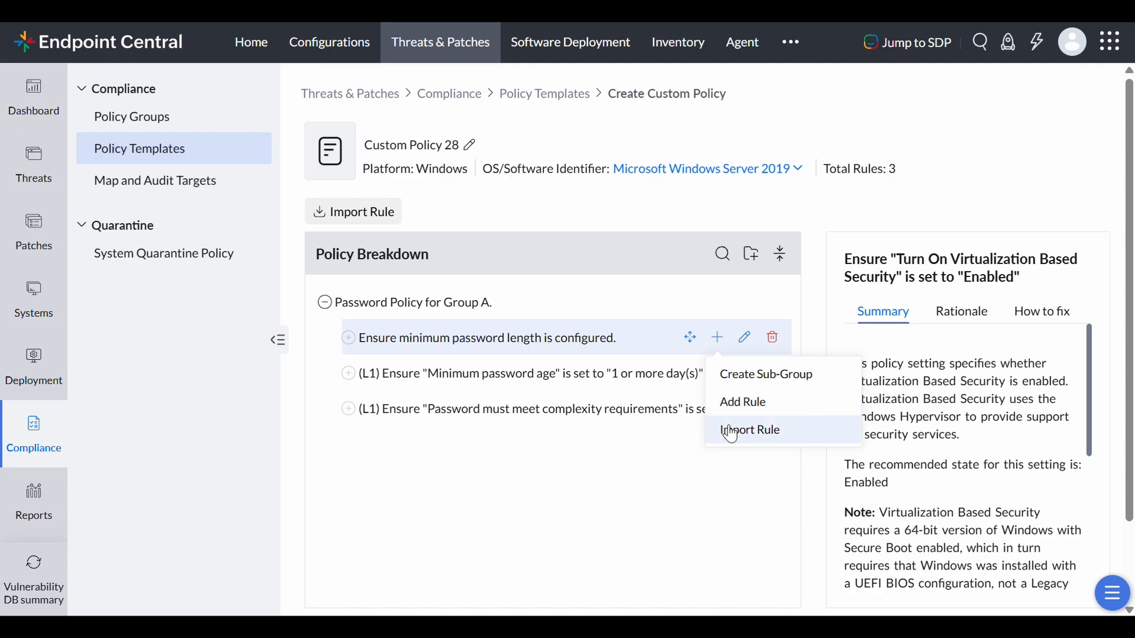
{"action": "left_click", "coordinate": [732, 431]}
{"action": "scroll", "coordinate": [167, 385], "scroll_direction": "down", "scroll_amount": 15}
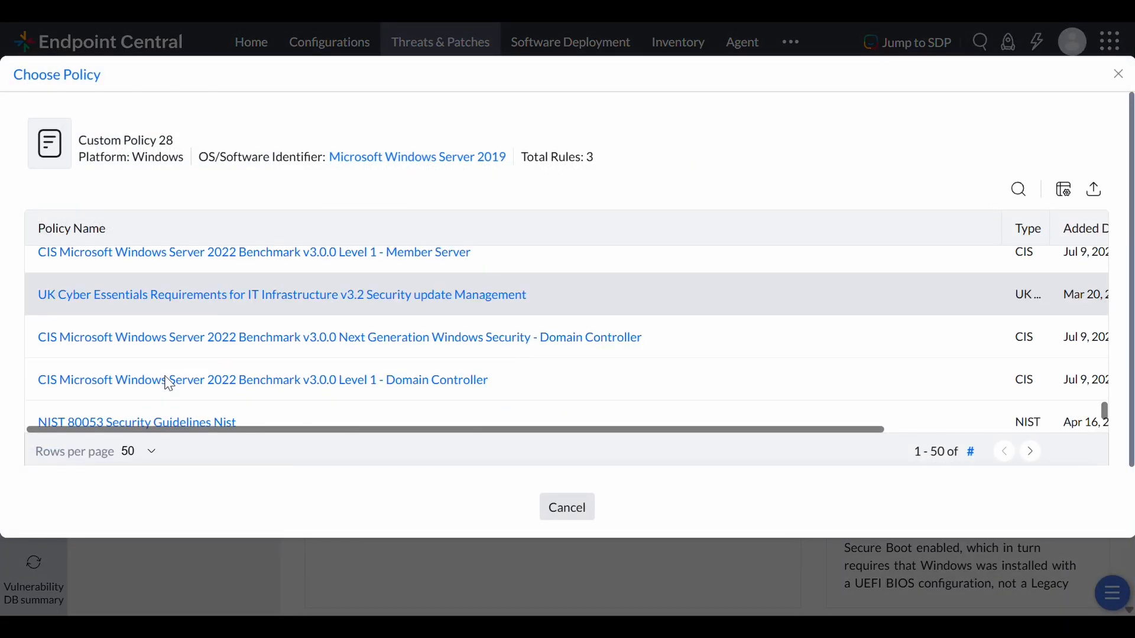
{"action": "scroll", "coordinate": [168, 384], "scroll_direction": "down", "scroll_amount": 2}
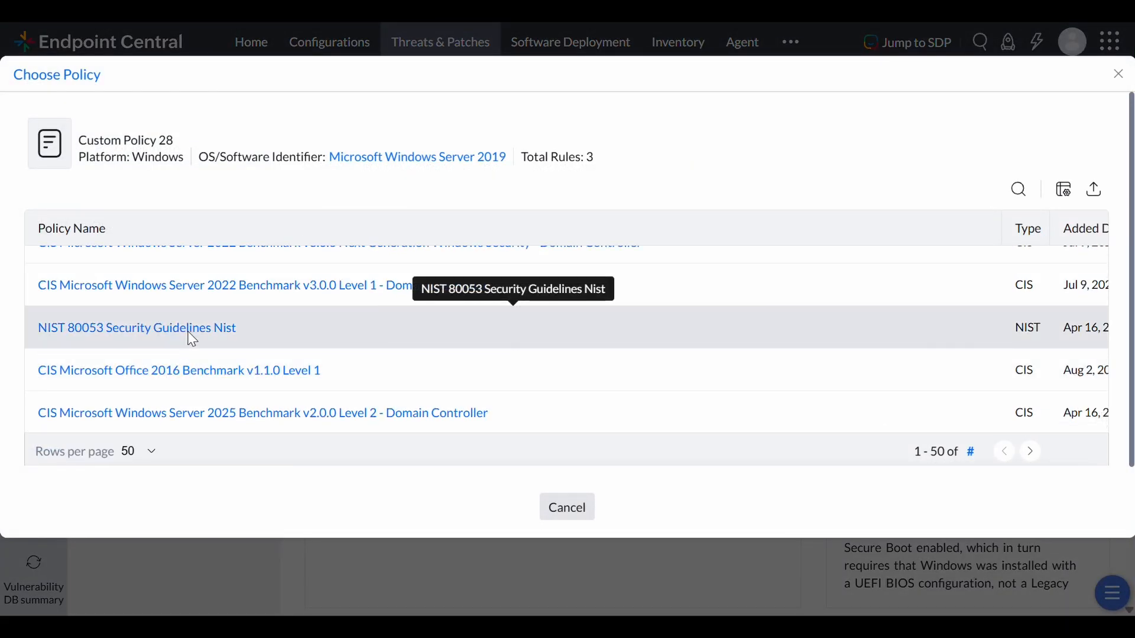
{"action": "left_click", "coordinate": [187, 335]}
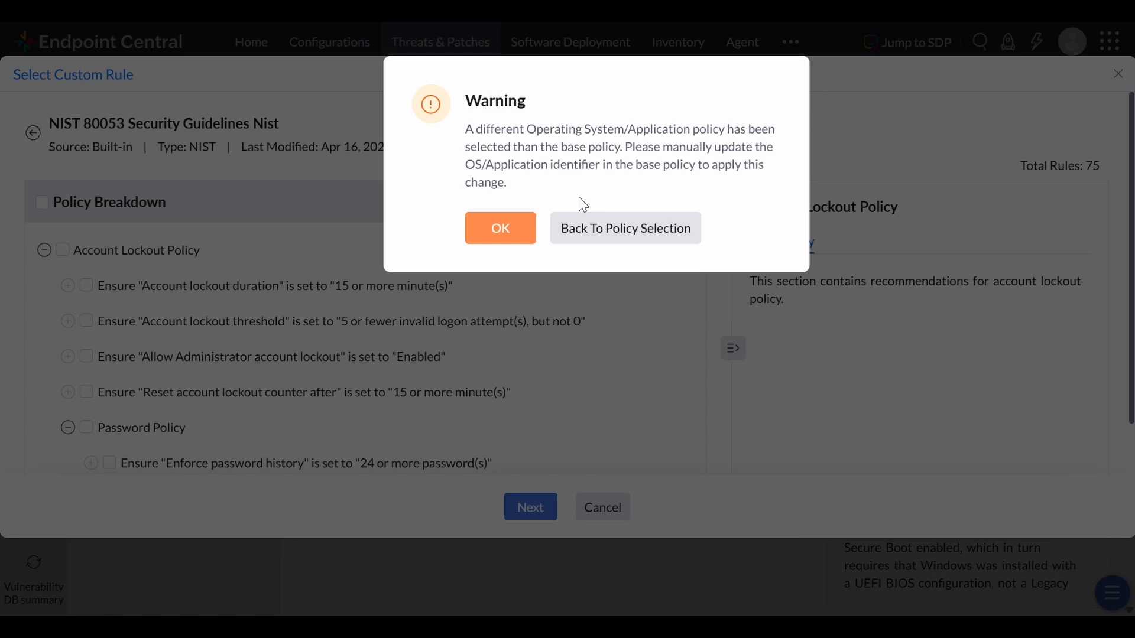
{"action": "left_click", "coordinate": [500, 230]}
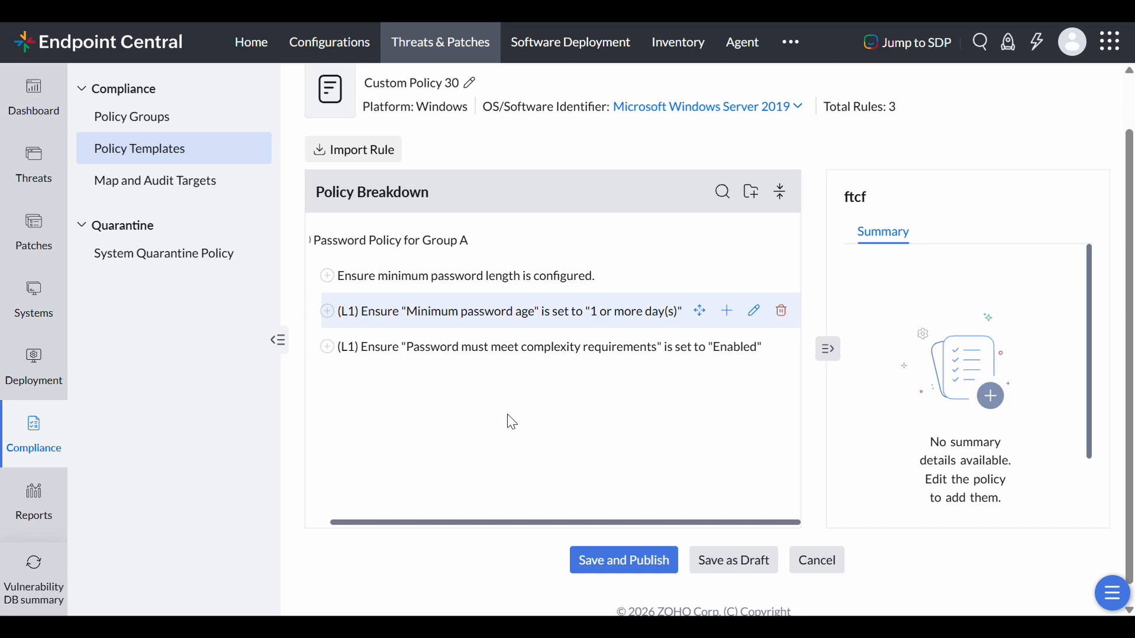
Create a sub-group named "password policy" from the imported "Minimum password age" rule.
{"action": "left_click", "coordinate": [729, 312]}
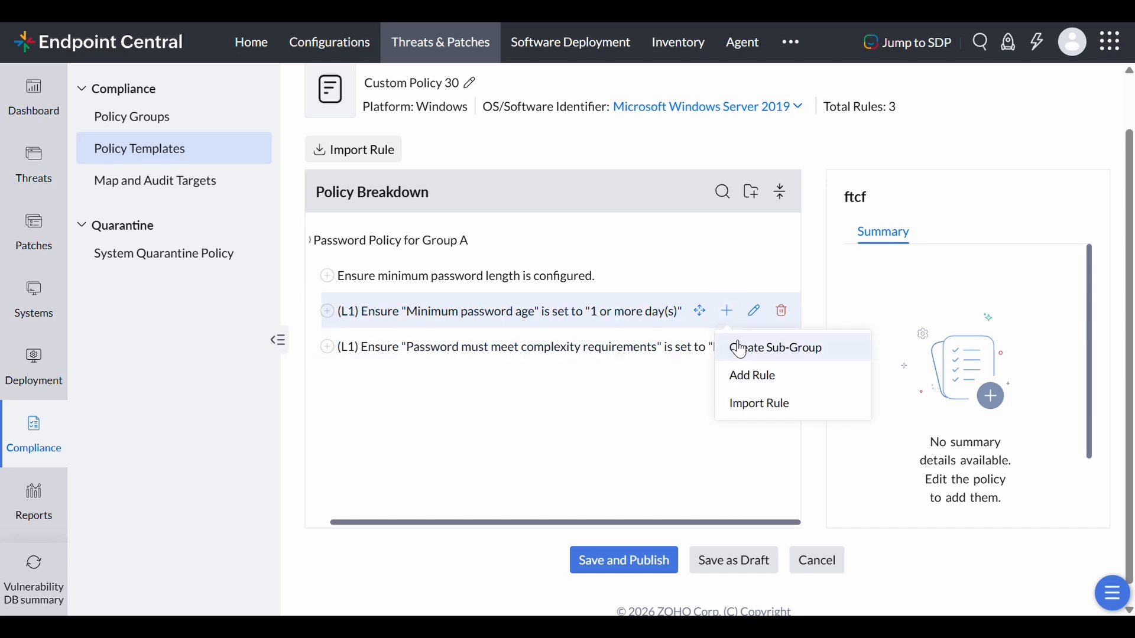
{"action": "left_click", "coordinate": [736, 348]}
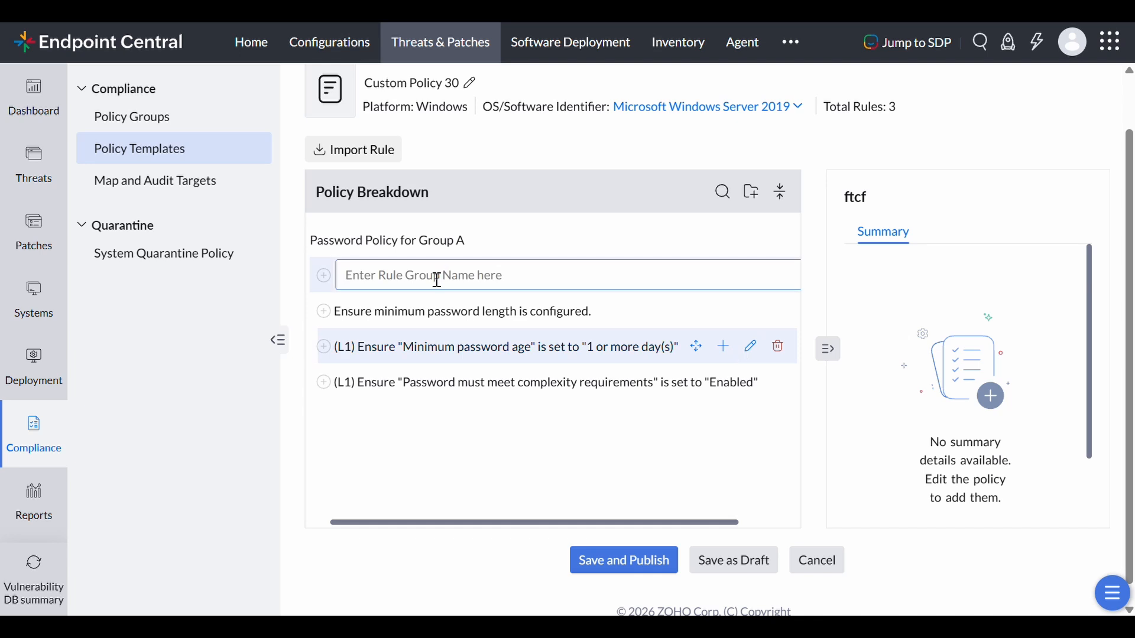
{"action": "type", "text": "password pol"}
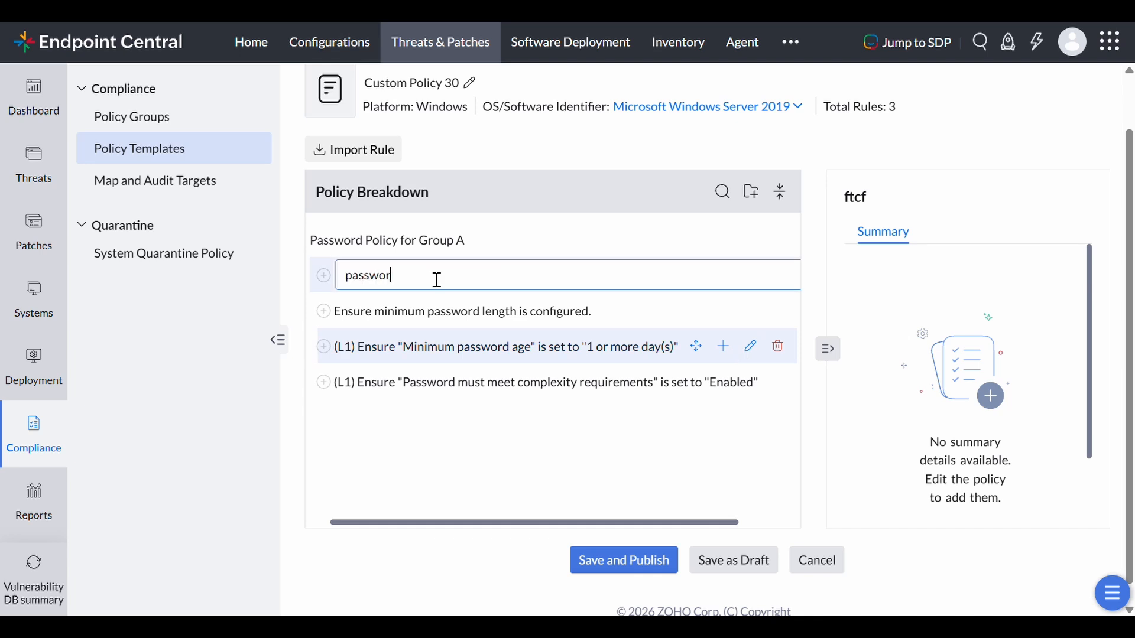
{"action": "type", "text": "icy"}
{"action": "key", "text": "Return"}
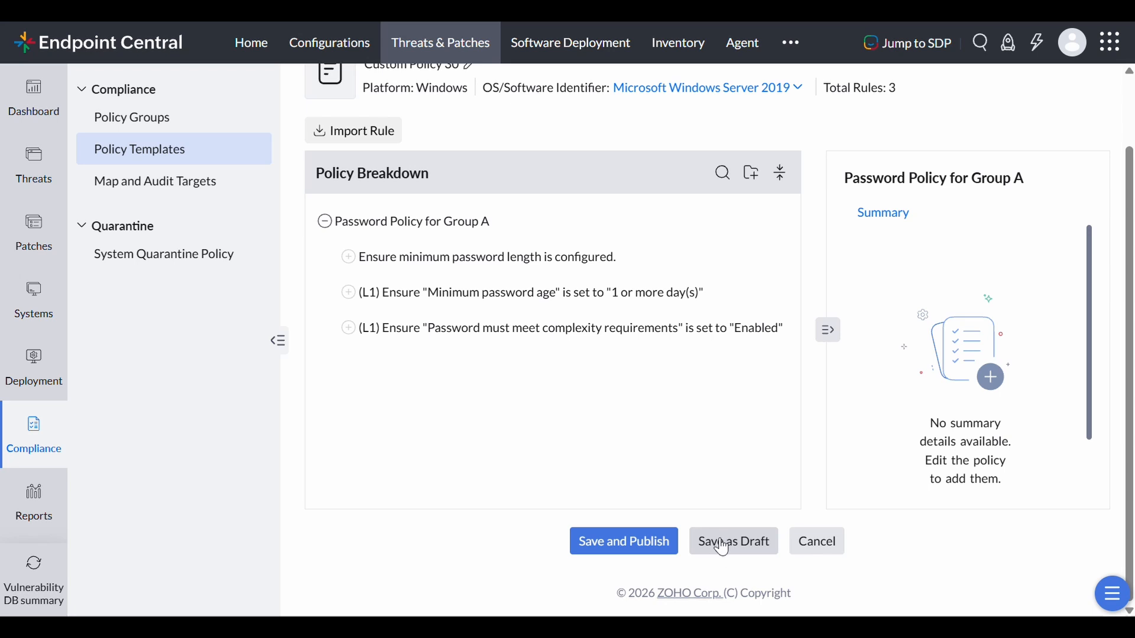
Save and publish the custom policy with its password rules.
{"action": "left_click", "coordinate": [619, 548]}
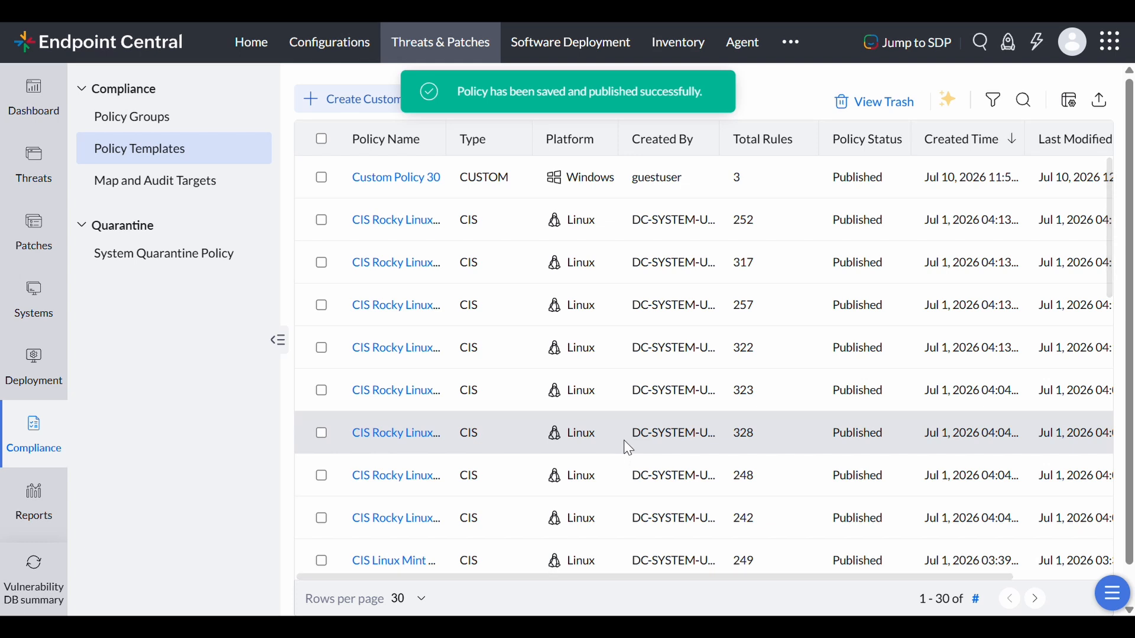
Move the published policy Custom Policy 30 to the trash.
{"action": "scroll", "coordinate": [414, 188], "scroll_direction": "right", "scroll_amount": 5}
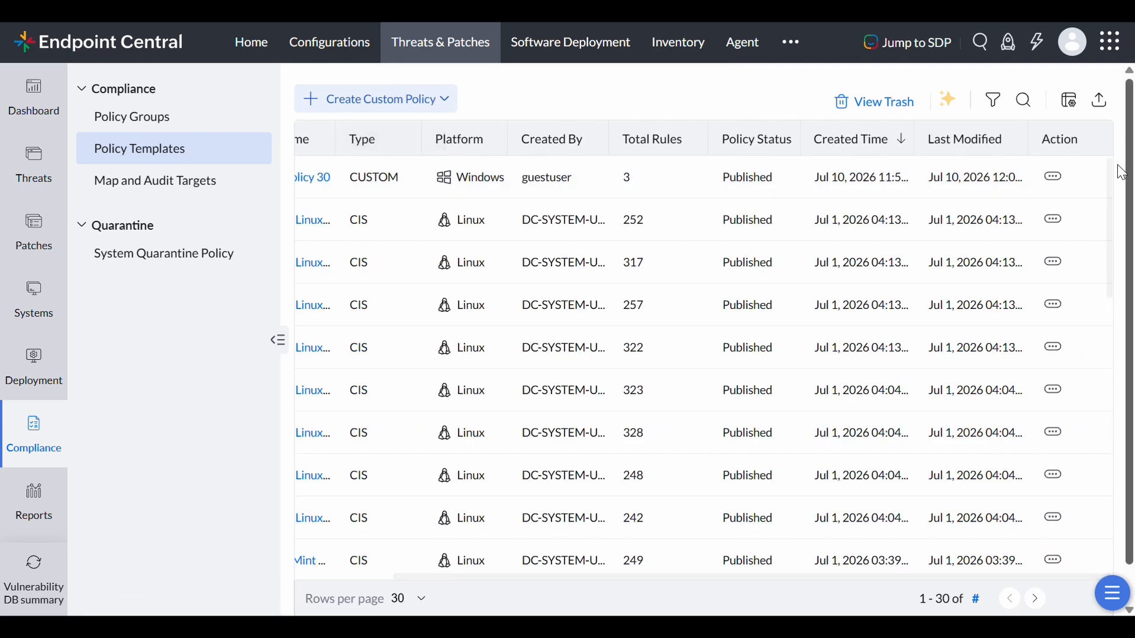
{"action": "left_click", "coordinate": [1047, 176]}
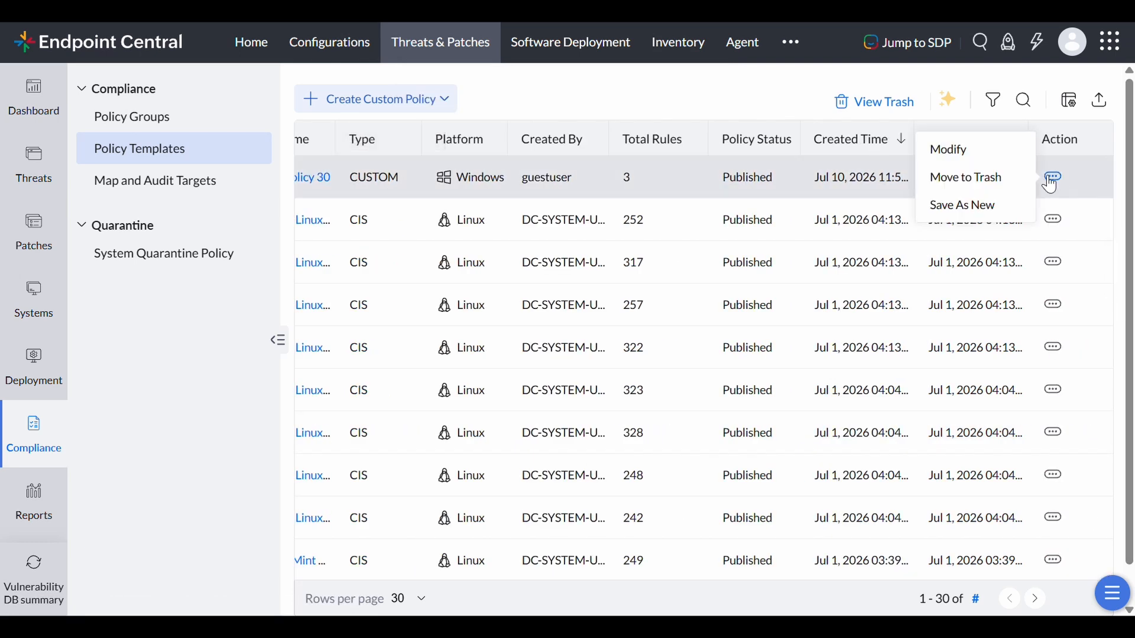
{"action": "left_click", "coordinate": [996, 177]}
{"action": "left_click", "coordinate": [505, 203]}
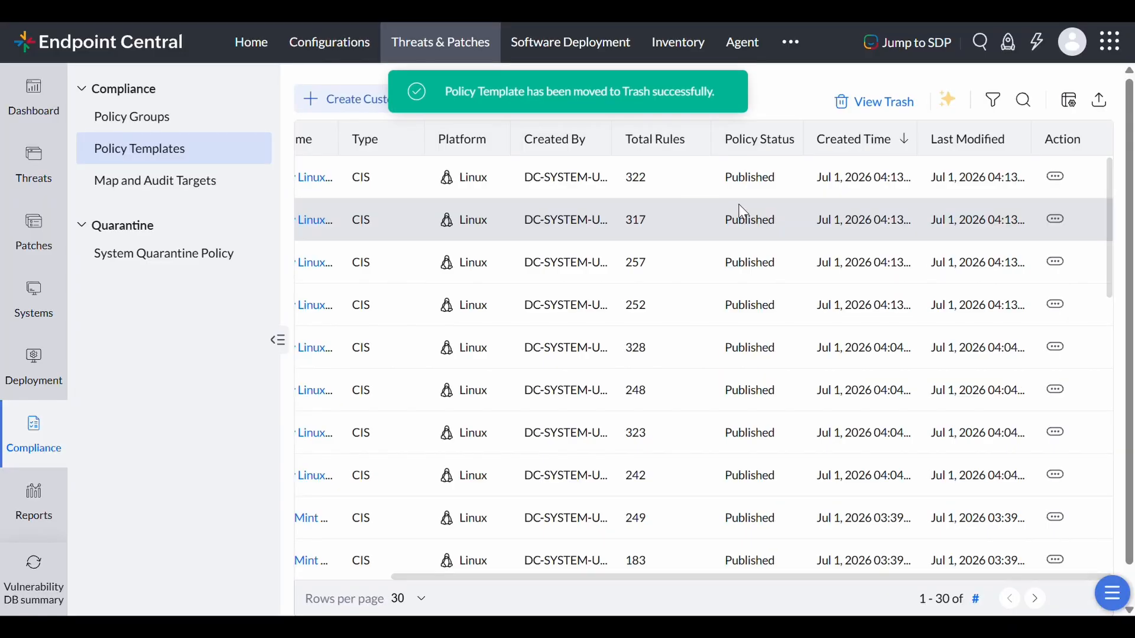
Restore Custom Policy 30 from the trash to the policy templates.
{"action": "left_click", "coordinate": [893, 102]}
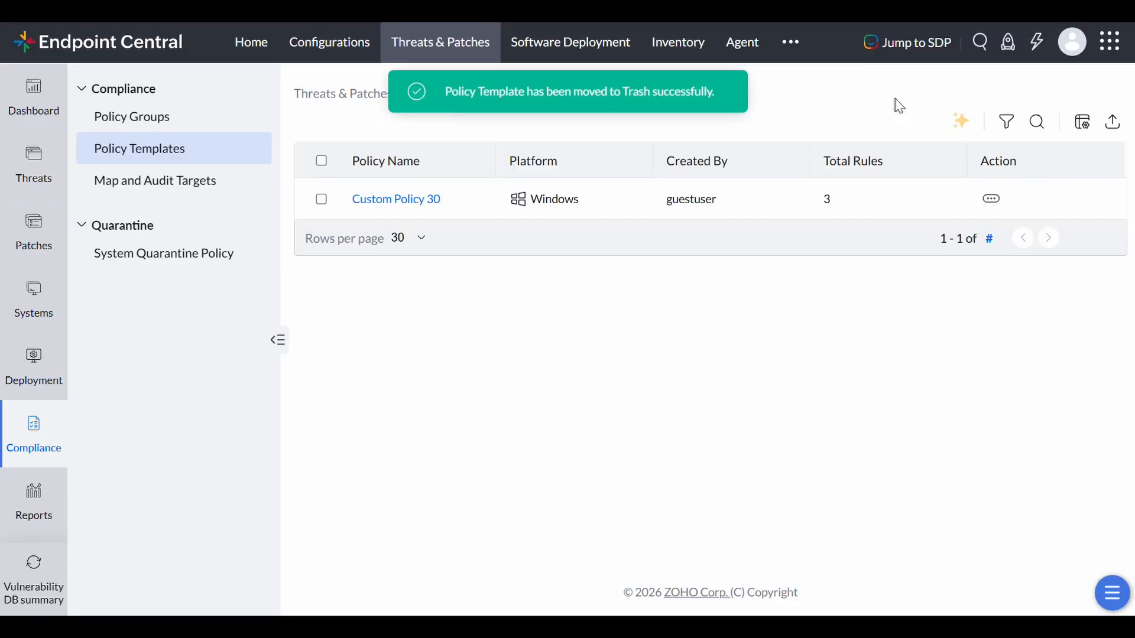
{"action": "left_click", "coordinate": [984, 202]}
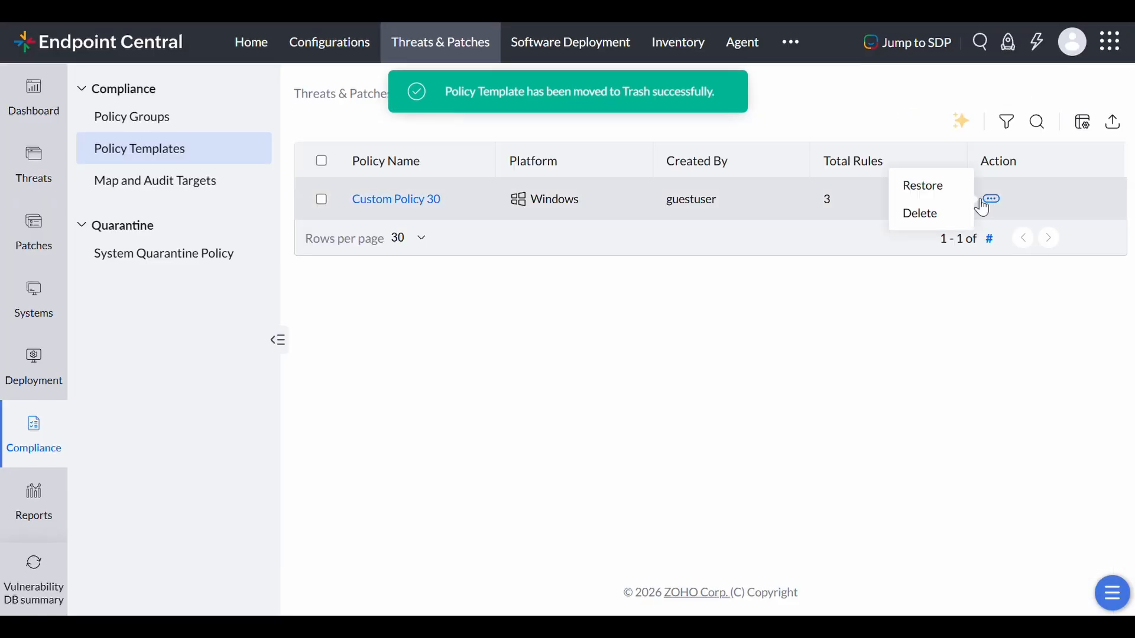
{"action": "left_click", "coordinate": [940, 198]}
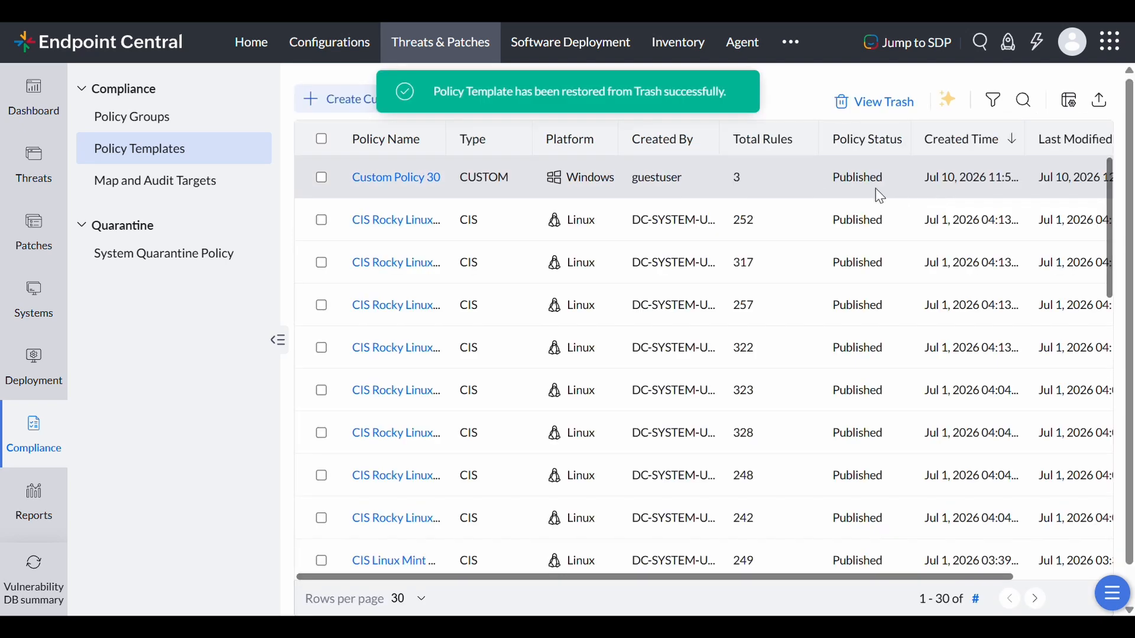
{"action": "scroll", "coordinate": [875, 189], "scroll_direction": "right", "scroll_amount": 2}
{"action": "scroll", "coordinate": [879, 195], "scroll_direction": "left", "scroll_amount": 3}
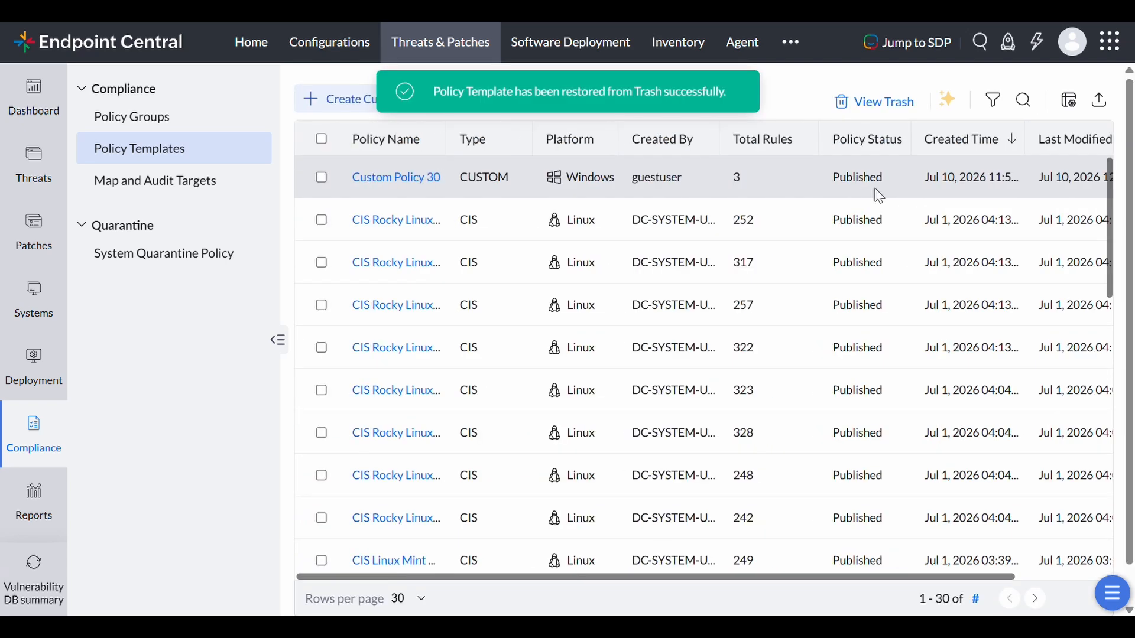